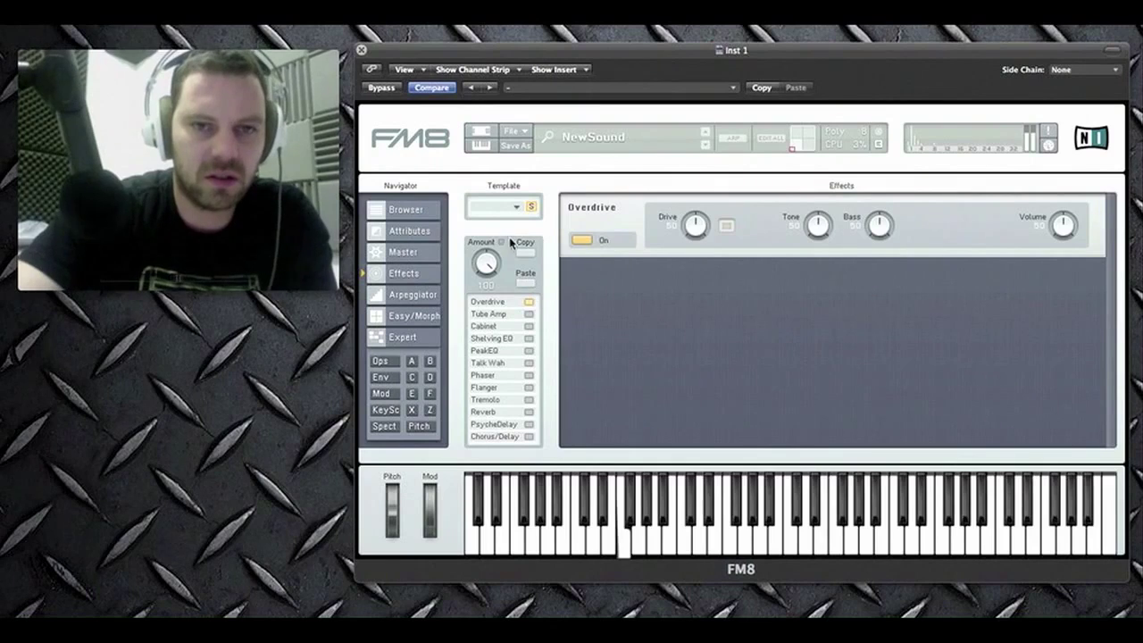
Try stronger Overdrive settings with the tone at 82, the bass at 33 and a higher volume
{"action": "left_click_drag", "start_coordinate": [807, 230], "coordinate": [800, 191]}
{"action": "left_click_drag", "start_coordinate": [878, 228], "coordinate": [884, 243]}
{"action": "left_click_drag", "start_coordinate": [1079, 231], "coordinate": [1065, 214]}
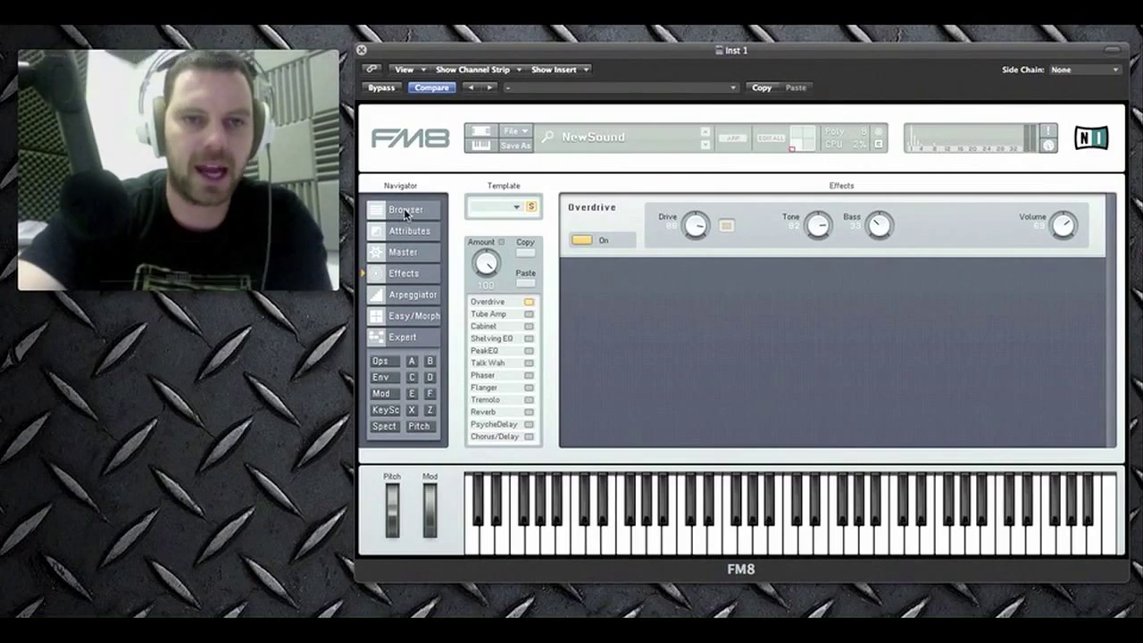
{"action": "left_click", "coordinate": [404, 317]}
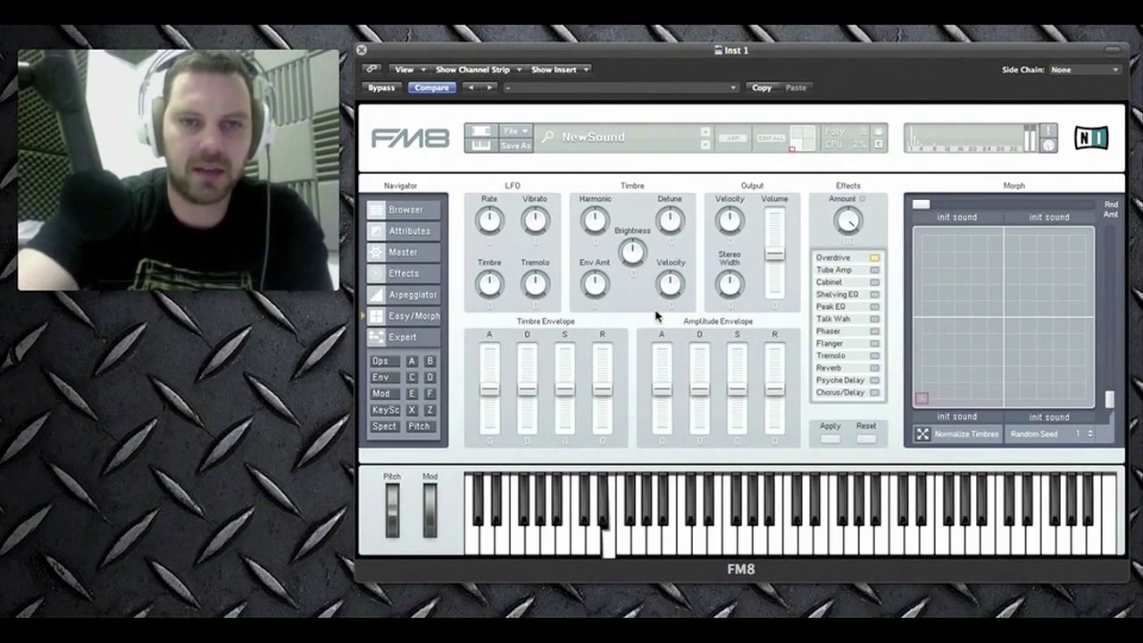
{"action": "left_click", "coordinate": [413, 272]}
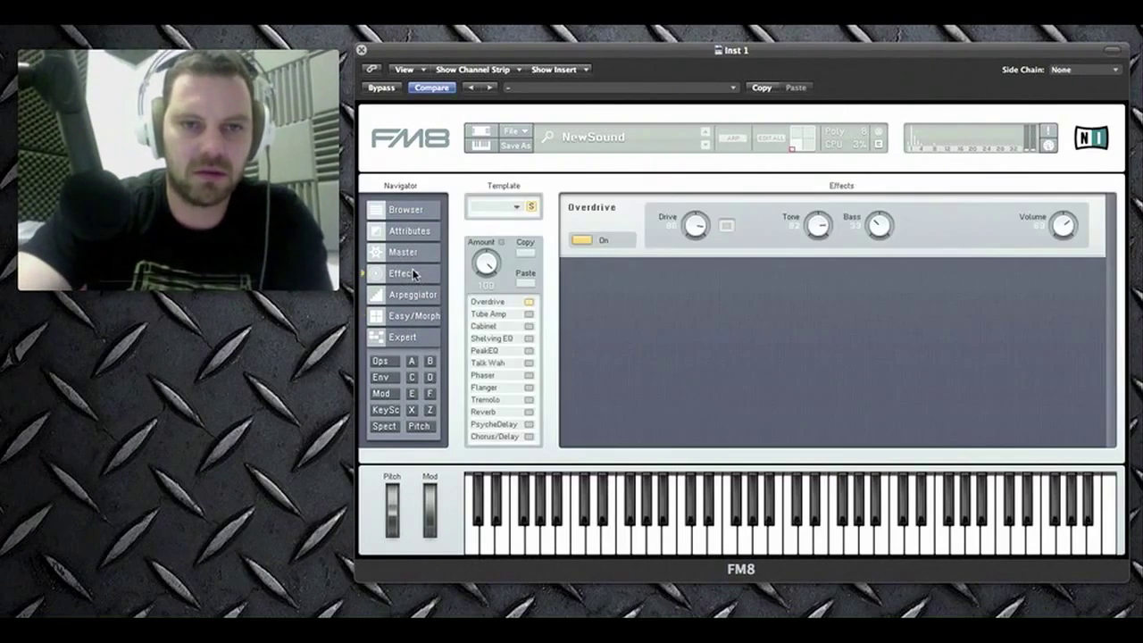
Switch off the Overdrive effect and open the settings of operator F
{"action": "left_click", "coordinate": [579, 239]}
{"action": "left_click", "coordinate": [422, 340]}
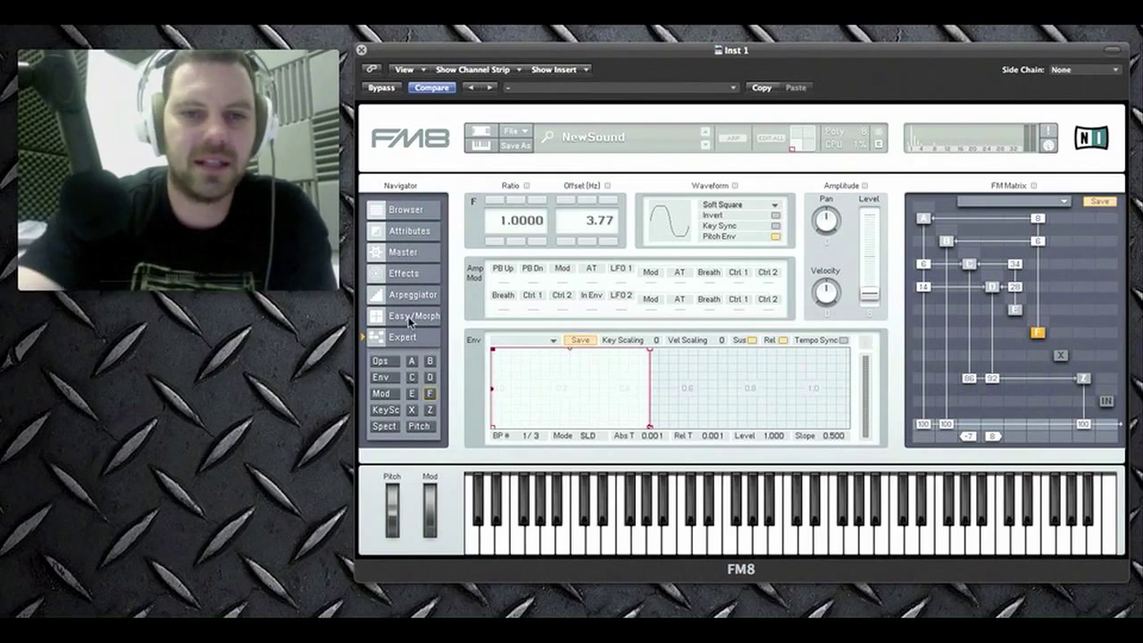
{"action": "left_click_drag", "start_coordinate": [534, 49], "coordinate": [536, 52]}
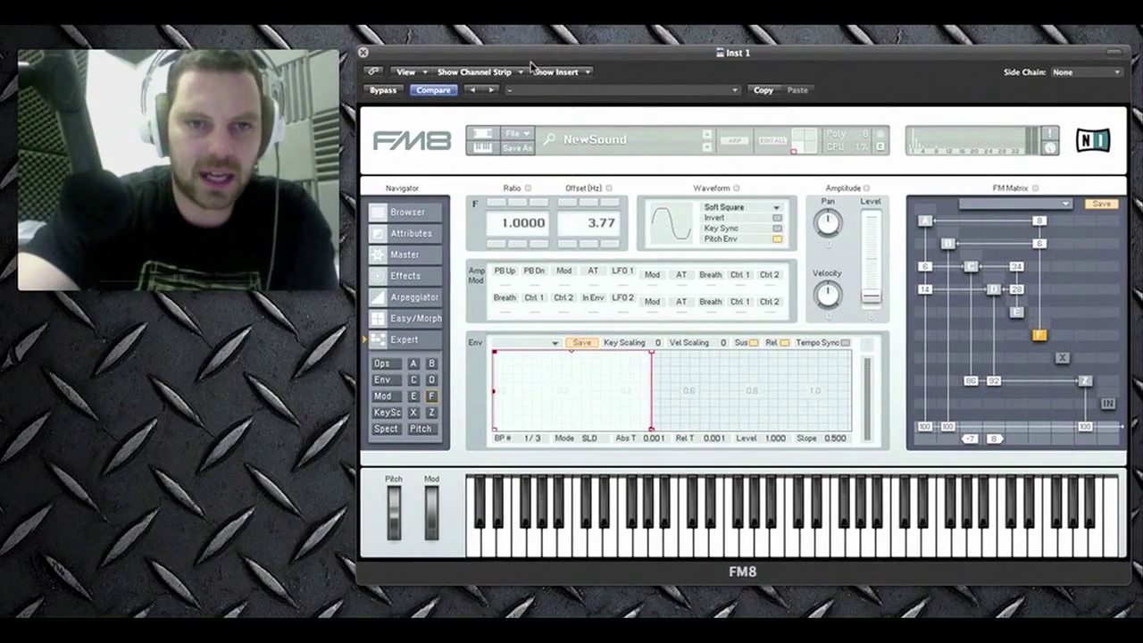
Enable the Peak EQ effect and shape its curve with a mid-frequency boost followed by a slight dip just above it
{"action": "left_click", "coordinate": [419, 277]}
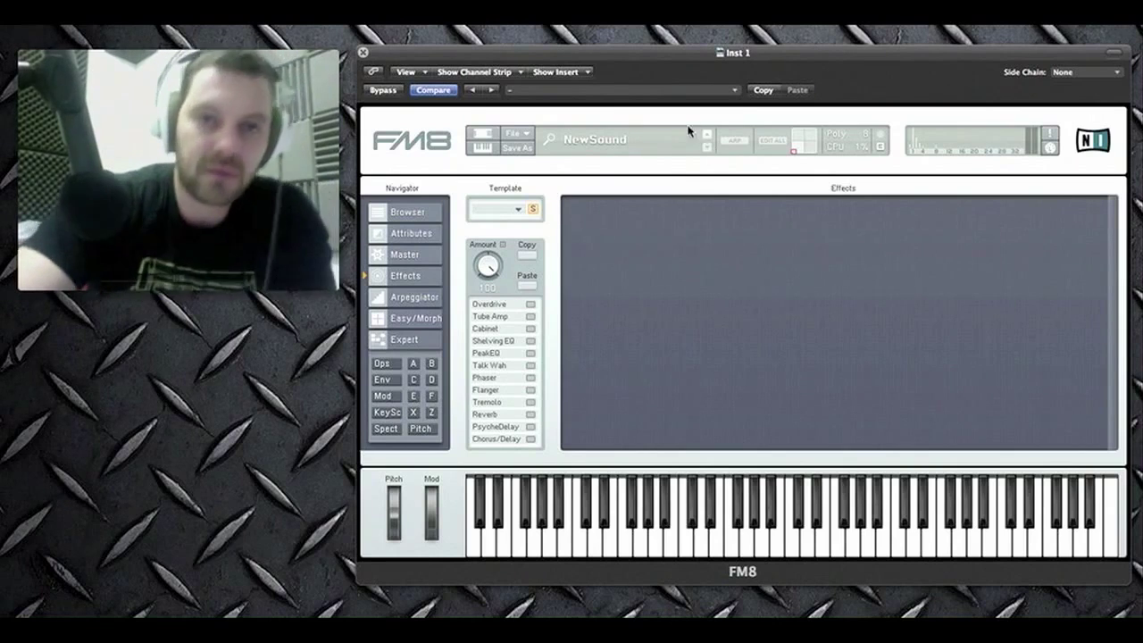
{"action": "left_click_drag", "start_coordinate": [627, 60], "coordinate": [623, 55]}
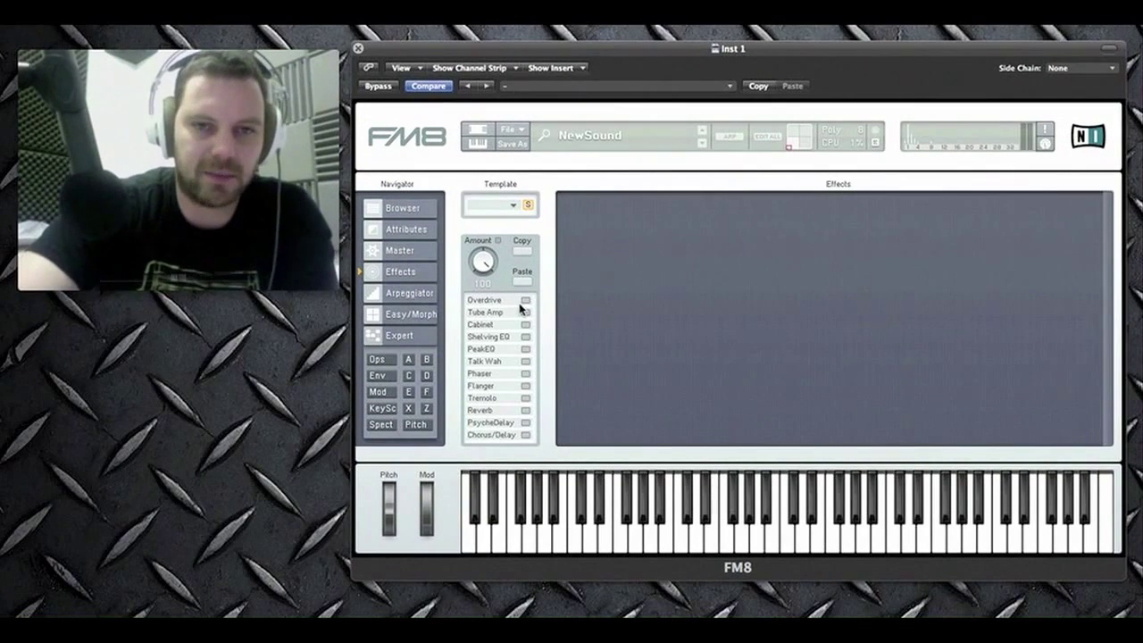
{"action": "left_click", "coordinate": [526, 349]}
{"action": "left_click_drag", "start_coordinate": [791, 224], "coordinate": [740, 216]}
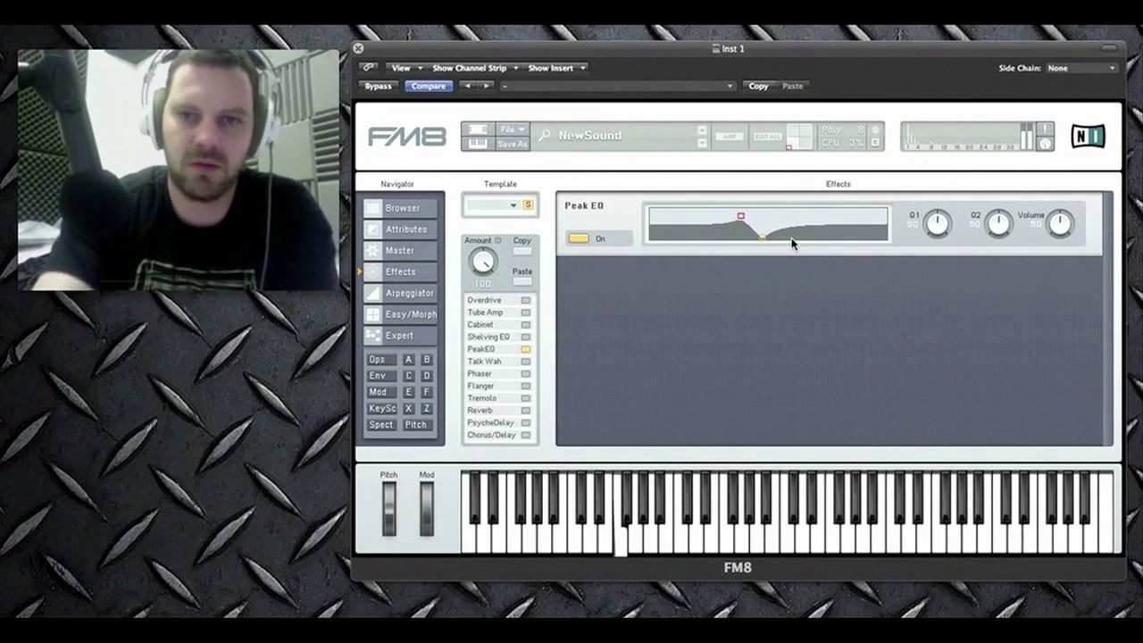
{"action": "mouse_move", "coordinate": [762, 241]}
{"action": "left_mouse_down"}
{"action": "mouse_move", "coordinate": [744, 230]}
{"action": "mouse_move", "coordinate": [801, 230]}
{"action": "mouse_move", "coordinate": [833, 205]}
{"action": "mouse_move", "coordinate": [847, 226]}
{"action": "mouse_move", "coordinate": [780, 230]}
{"action": "mouse_move", "coordinate": [791, 234]}
{"action": "mouse_move", "coordinate": [726, 217]}
{"action": "mouse_move", "coordinate": [757, 219]}
{"action": "left_mouse_up"}
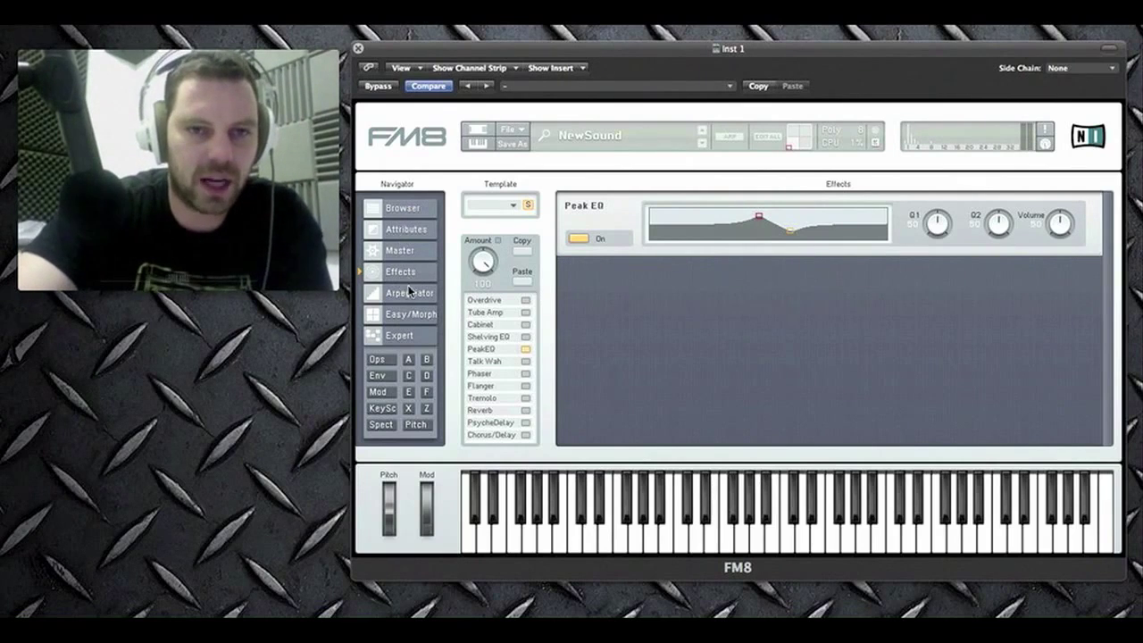
Open operator X and route it to the output in the FM matrix at level 100
{"action": "left_click", "coordinate": [409, 334]}
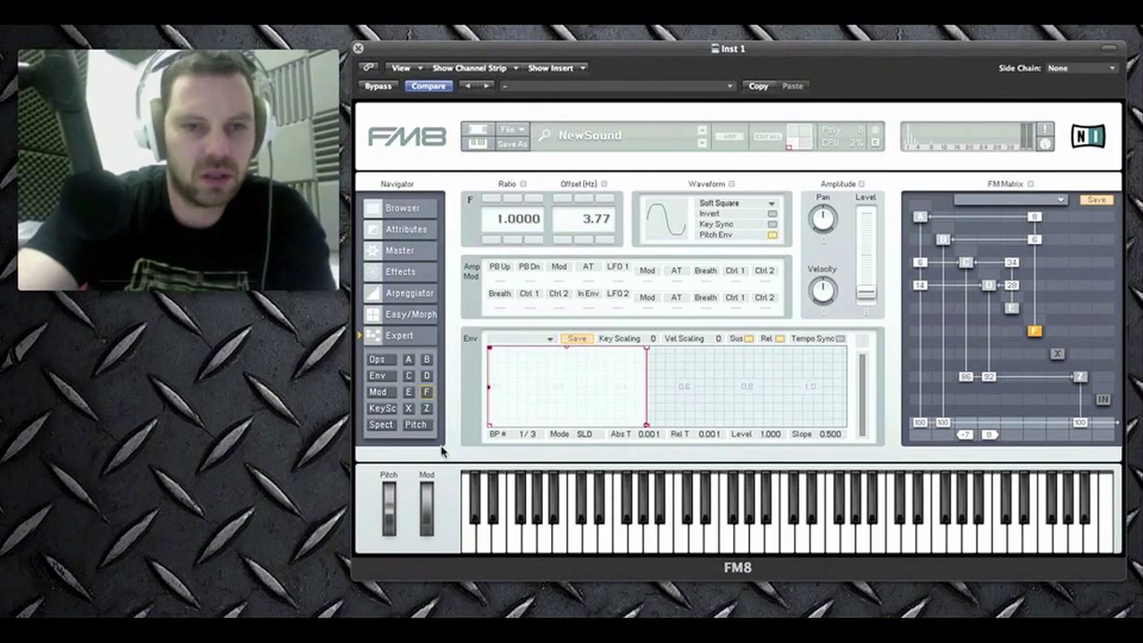
{"action": "left_click", "coordinate": [382, 360]}
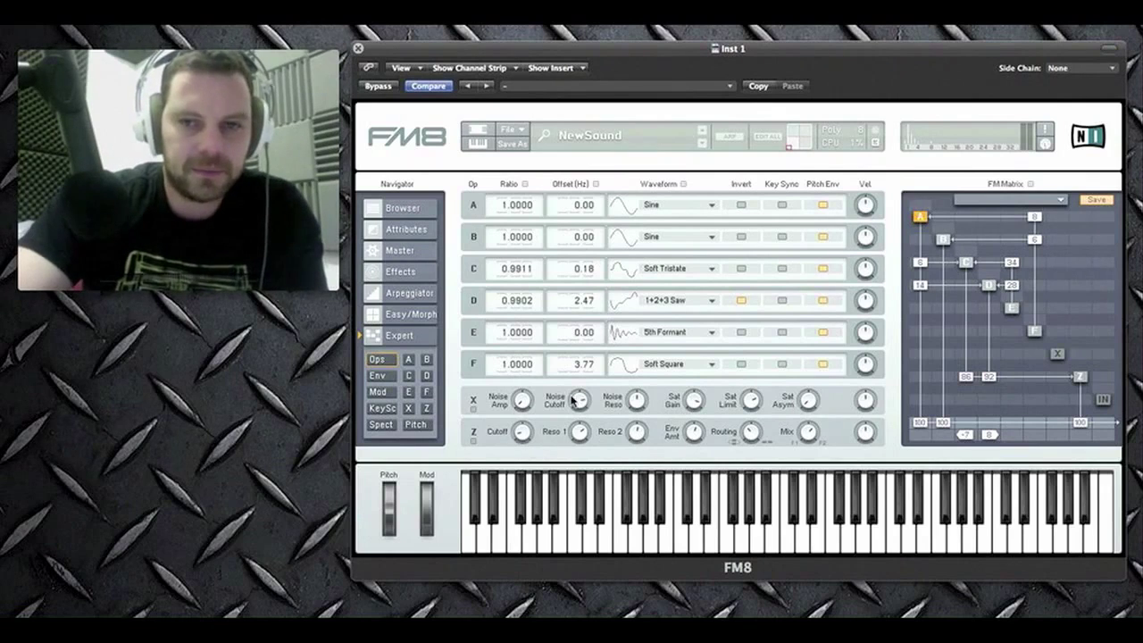
{"action": "left_click", "coordinate": [1057, 354]}
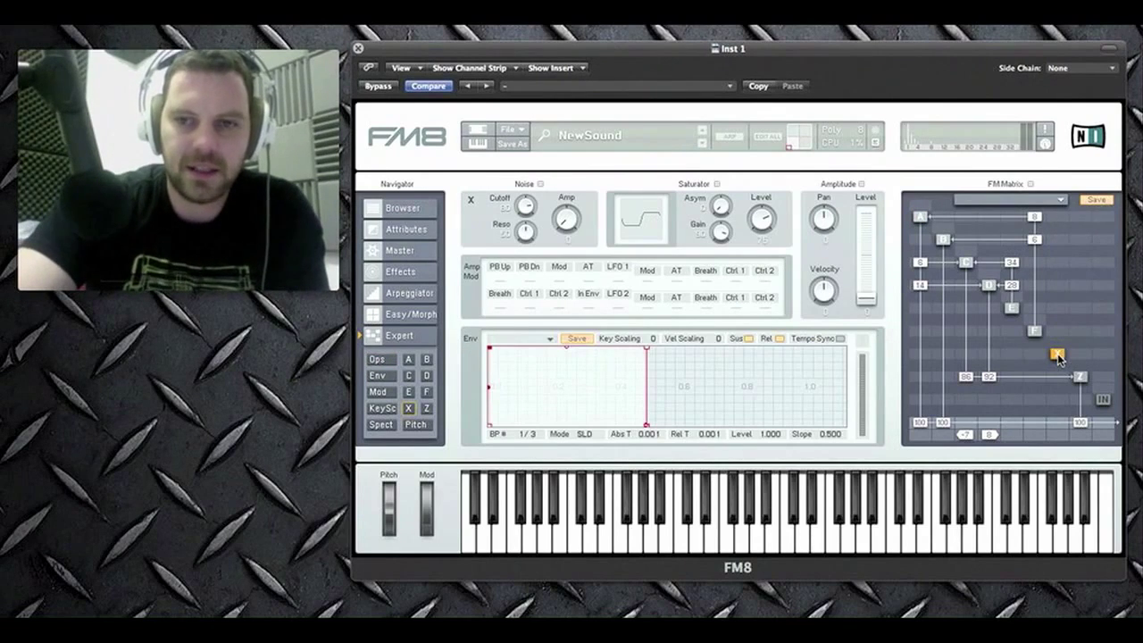
{"action": "left_click_drag", "start_coordinate": [1056, 420], "coordinate": [1053, 349]}
Raise operator X's noise amount, set its noise cutoff to 72 and shorten its envelope to a fast decay
{"action": "left_click_drag", "start_coordinate": [566, 219], "coordinate": [566, 178]}
{"action": "left_click_drag", "start_coordinate": [525, 212], "coordinate": [524, 205]}
{"action": "left_click_drag", "start_coordinate": [647, 347], "coordinate": [530, 421]}
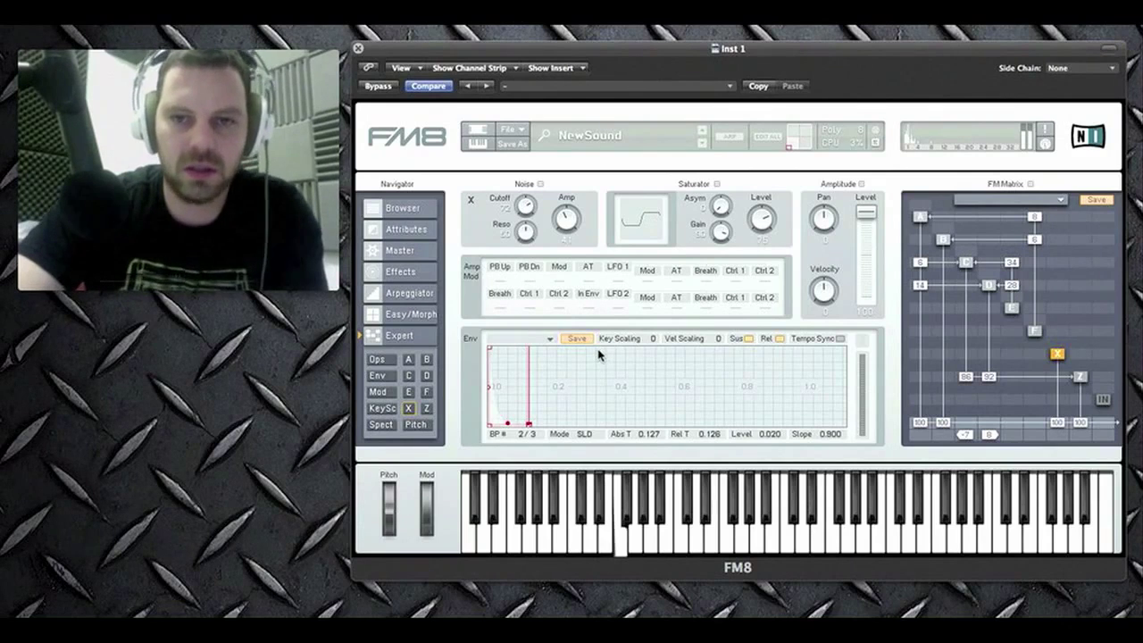
Set operator X's saturator level to 72 and gain to 70, and lower the noise resonance to 29
{"action": "left_click_drag", "start_coordinate": [759, 217], "coordinate": [729, 251]}
{"action": "mouse_move", "coordinate": [715, 212]}
{"action": "left_mouse_down"}
{"action": "mouse_move", "coordinate": [718, 196]}
{"action": "mouse_move", "coordinate": [716, 215]}
{"action": "left_mouse_up"}
{"action": "left_click_drag", "start_coordinate": [718, 230], "coordinate": [718, 231]}
{"action": "left_click_drag", "start_coordinate": [524, 231], "coordinate": [571, 227]}
Compare the sound with and without operator X, and set its output level in the FM matrix to 83
{"action": "left_click_drag", "start_coordinate": [1056, 419], "coordinate": [1068, 540]}
{"action": "left_click_drag", "start_coordinate": [1059, 382], "coordinate": [1055, 214]}
{"action": "left_click_drag", "start_coordinate": [1061, 383], "coordinate": [1067, 480]}
{"action": "left_click_drag", "start_coordinate": [1053, 427], "coordinate": [1055, 268]}
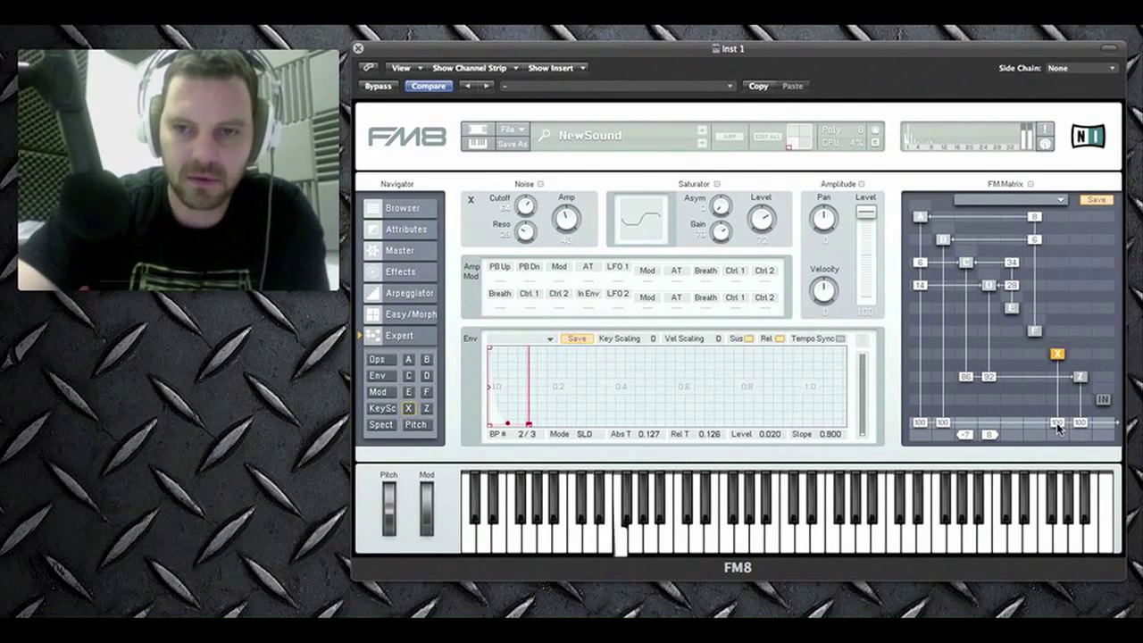
{"action": "left_click_drag", "start_coordinate": [1056, 428], "coordinate": [1059, 527]}
{"action": "left_click_drag", "start_coordinate": [1058, 238], "coordinate": [1067, 294]}
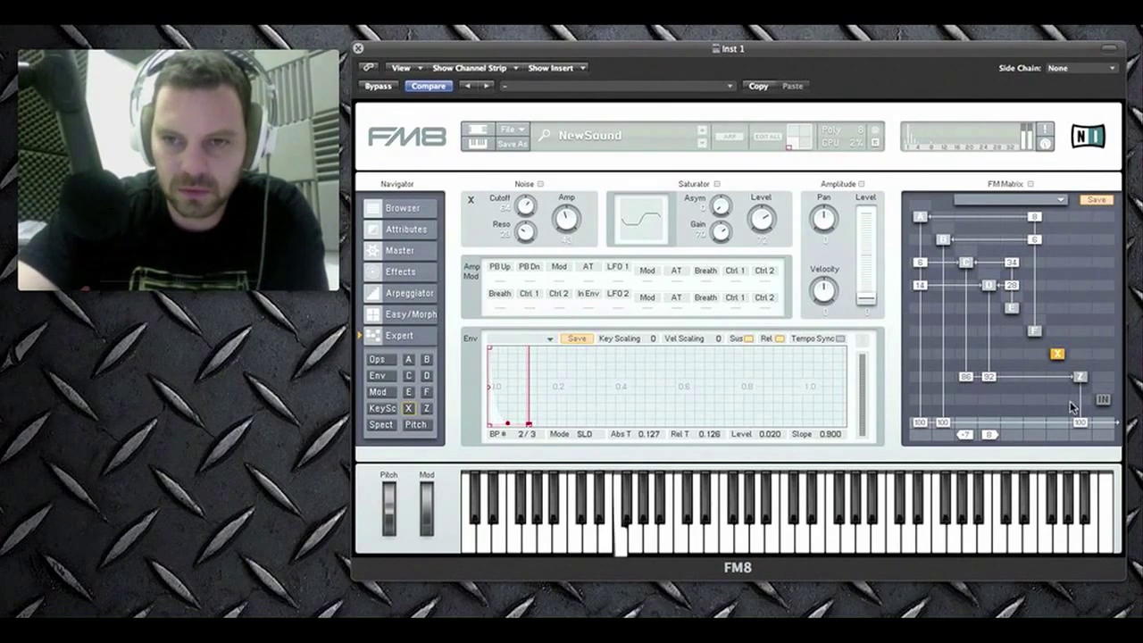
{"action": "left_click_drag", "start_coordinate": [1057, 422], "coordinate": [1054, 369]}
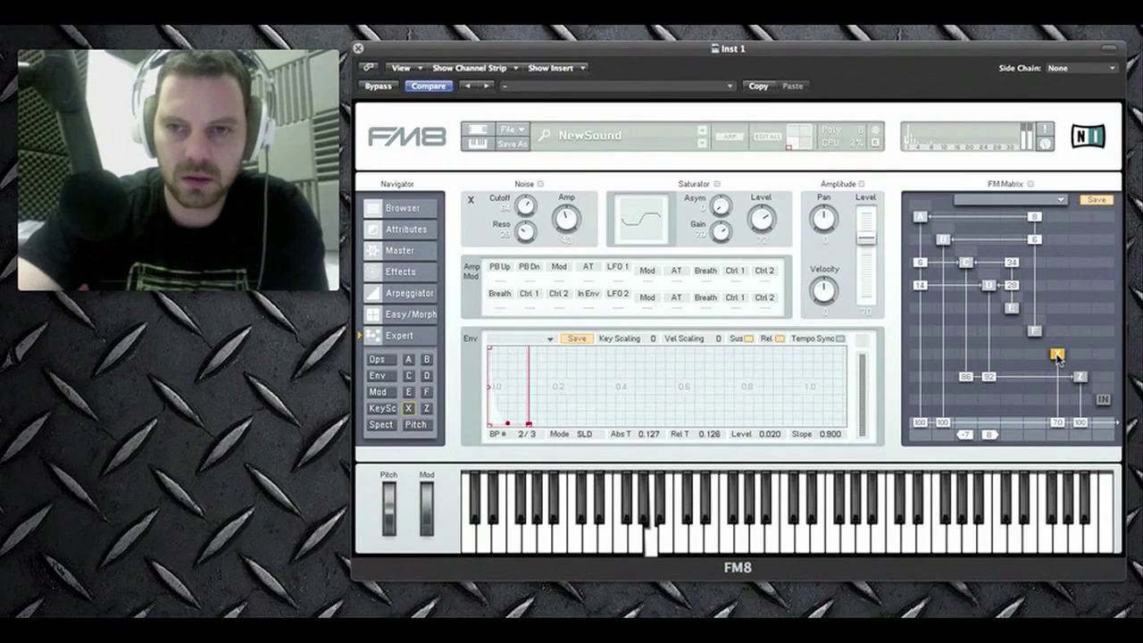
{"action": "left_click_drag", "start_coordinate": [1057, 422], "coordinate": [1059, 422]}
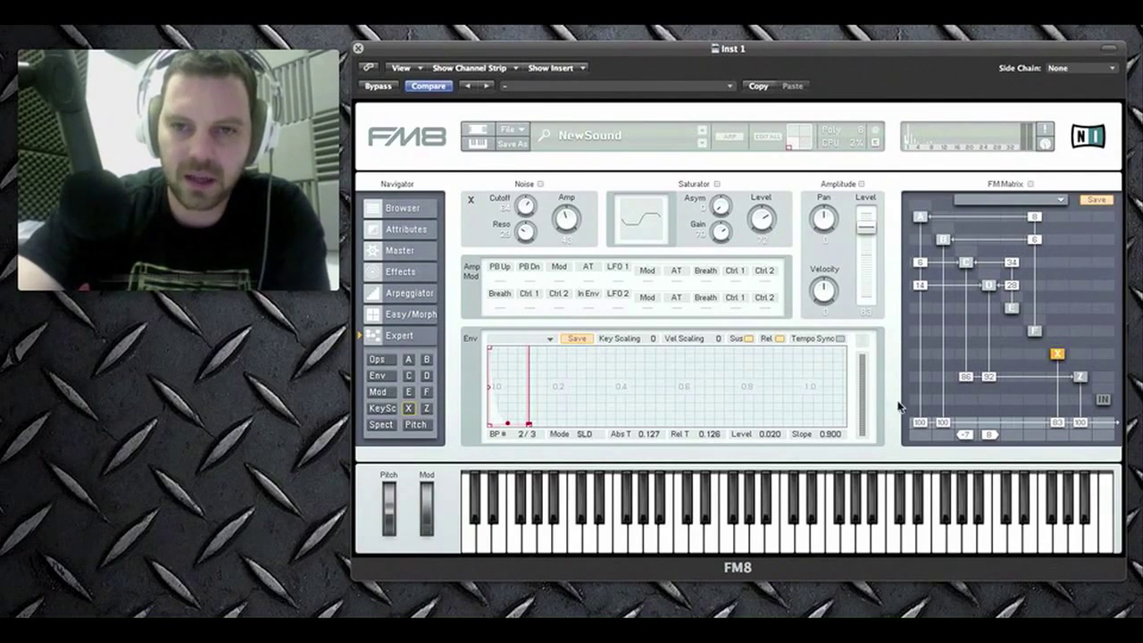
Zoom in on operator X's envelope and select its first breakpoint
{"action": "left_click_drag", "start_coordinate": [514, 361], "coordinate": [545, 358]}
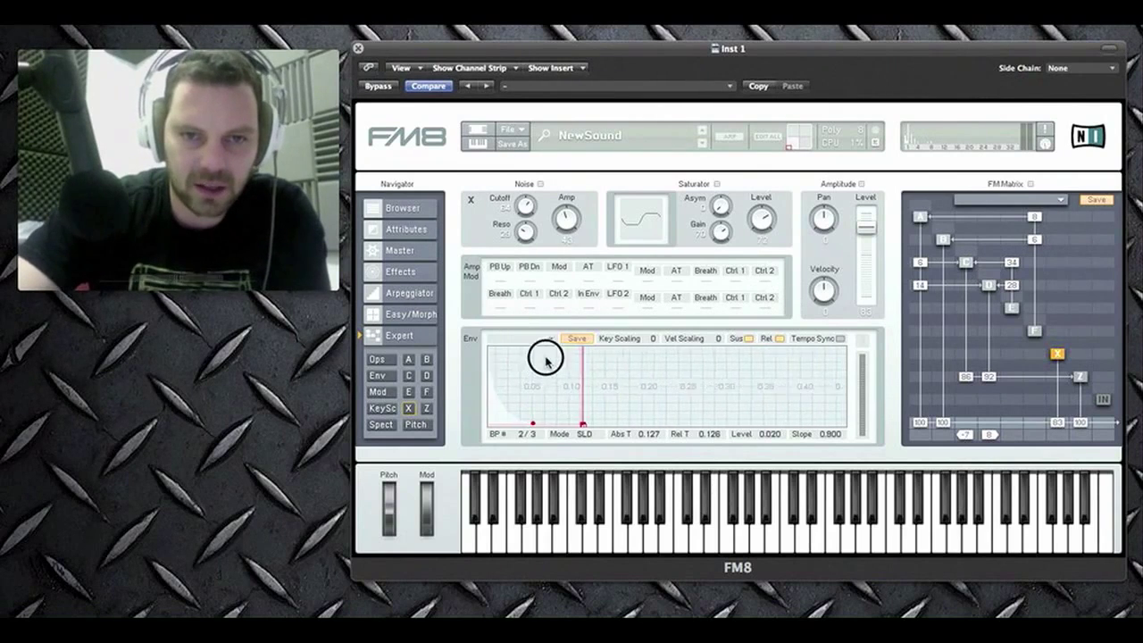
{"action": "left_click", "coordinate": [490, 348]}
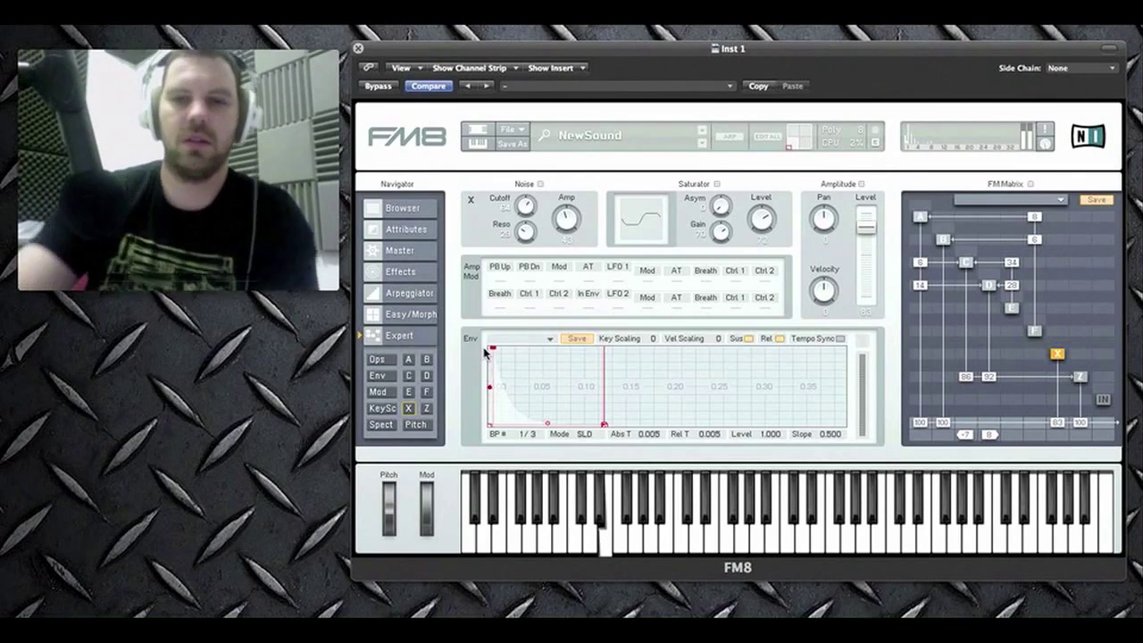
{"action": "left_click_drag", "start_coordinate": [677, 50], "coordinate": [677, 53]}
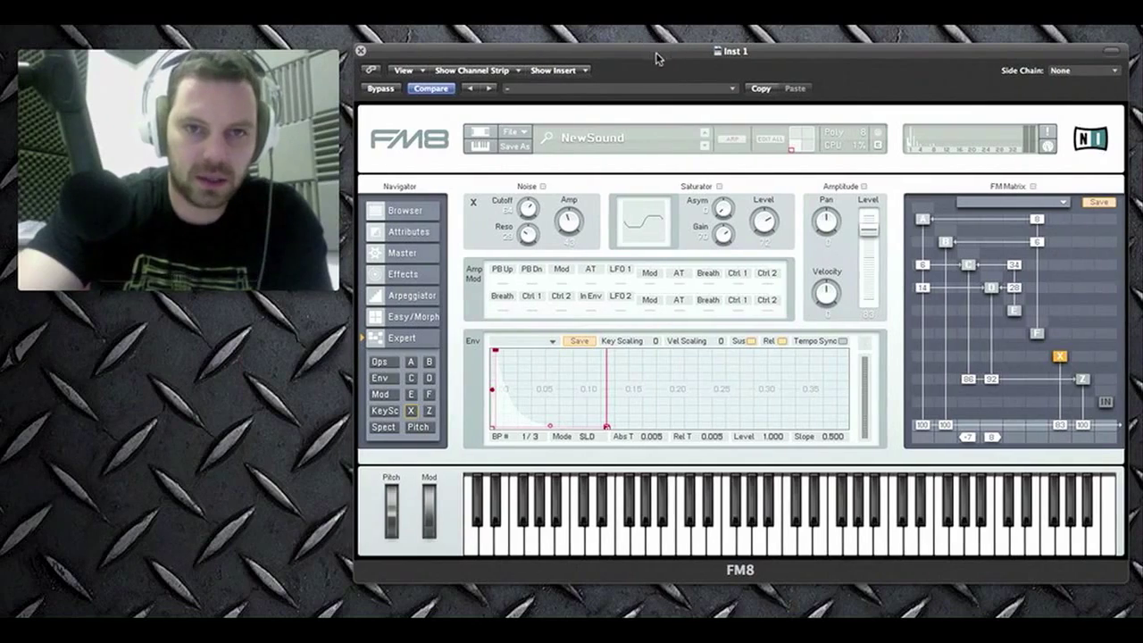
Make the patch monophonic and increase its unison voices to 6 in the master settings
{"action": "left_click", "coordinate": [410, 253]}
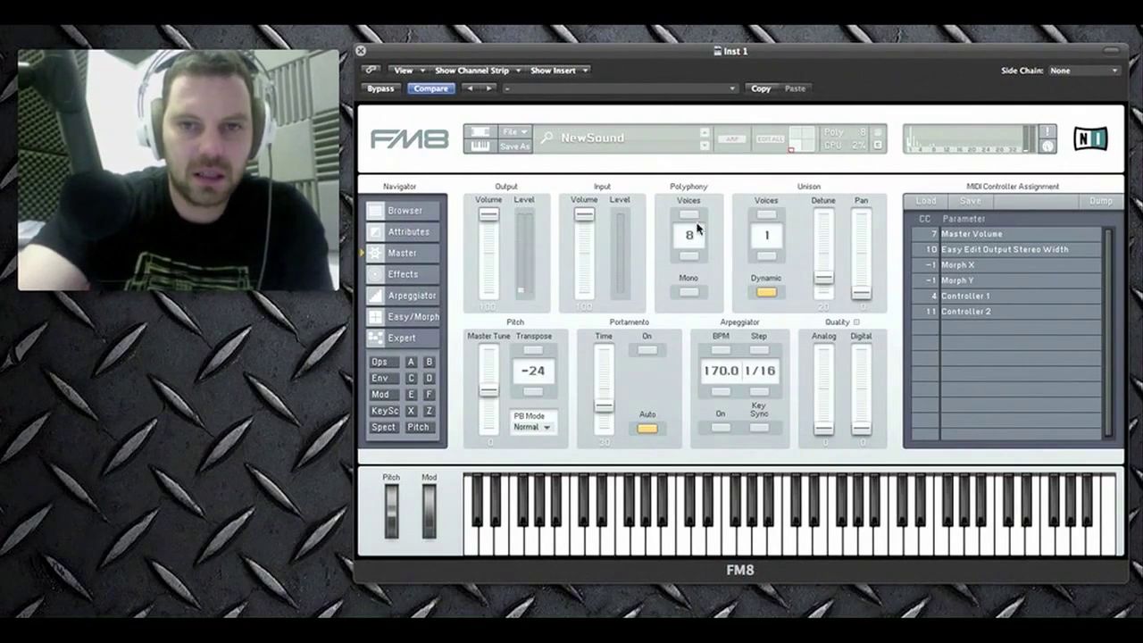
{"action": "left_click", "coordinate": [688, 292]}
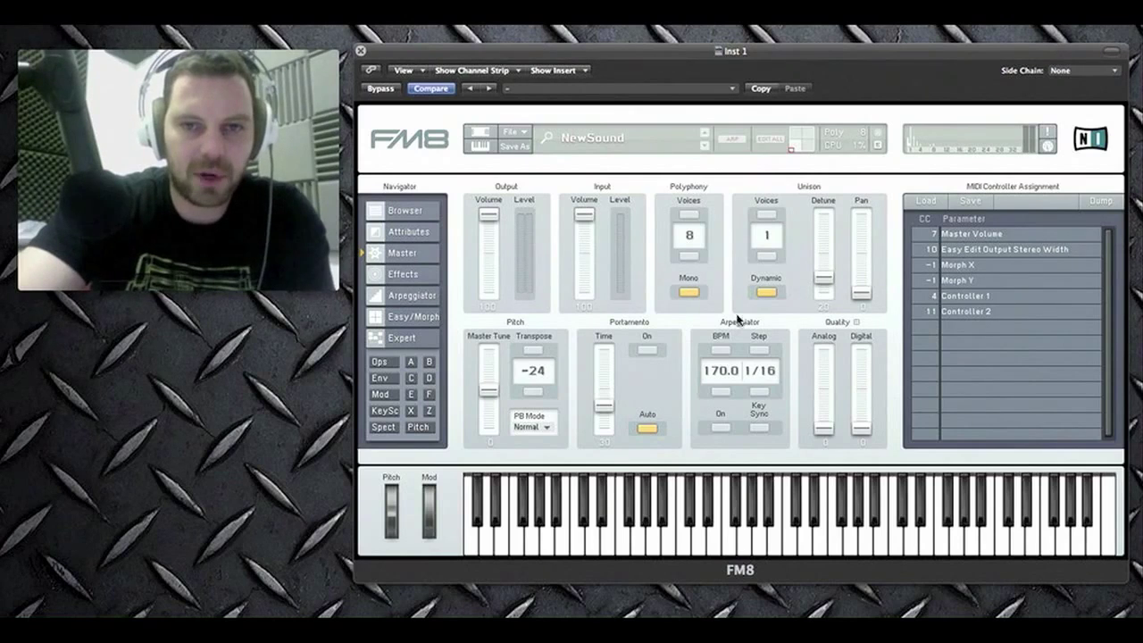
{"action": "left_click", "coordinate": [767, 217]}
{"action": "left_click", "coordinate": [766, 217]}
{"action": "left_click", "coordinate": [767, 217]}
{"action": "left_click", "coordinate": [767, 217]}
{"action": "left_click", "coordinate": [767, 217]}
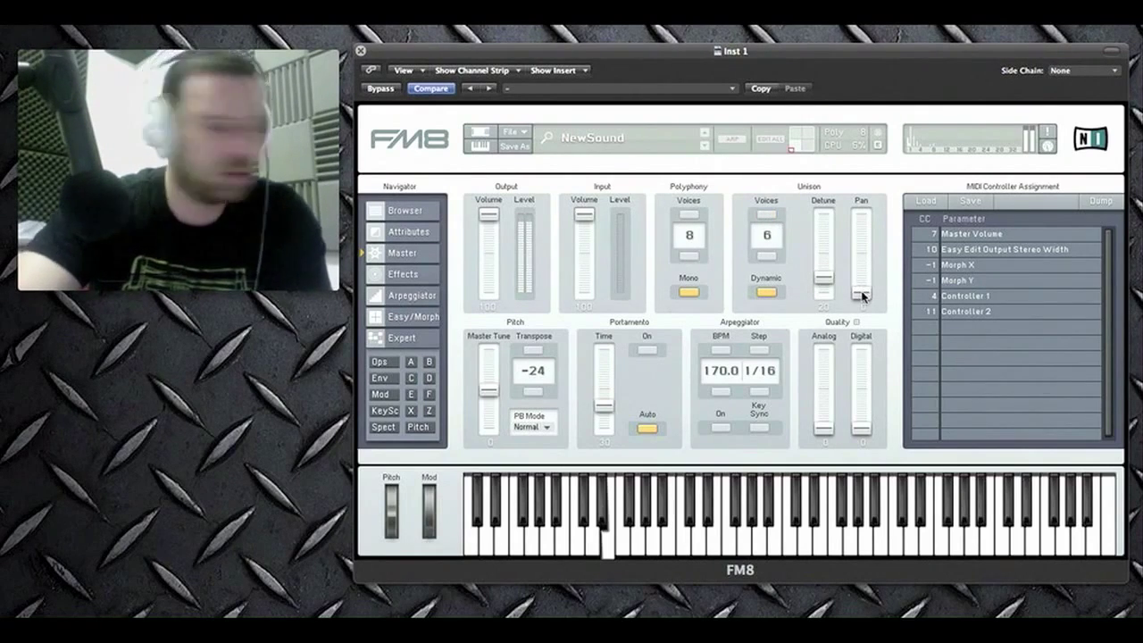
Lower the master output volume to 66 and set the unison detune to 39 and pan to 51
{"action": "left_click_drag", "start_coordinate": [486, 212], "coordinate": [485, 252]}
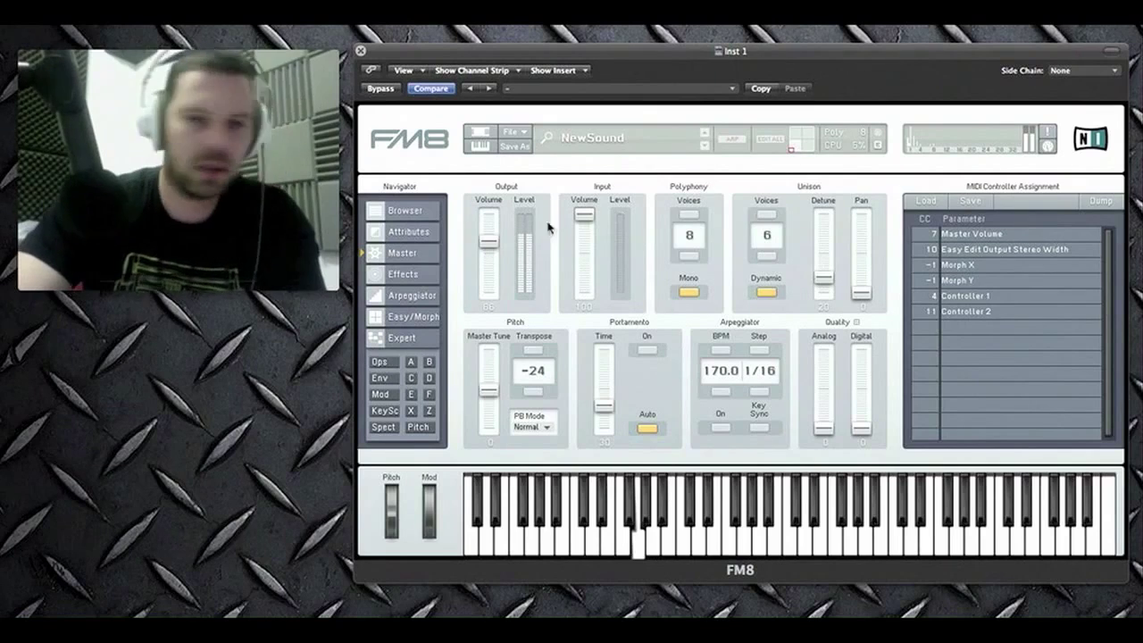
{"action": "left_click_drag", "start_coordinate": [855, 287], "coordinate": [856, 258]}
{"action": "left_click_drag", "start_coordinate": [829, 275], "coordinate": [862, 260]}
Try an analog quality of 72 together with a high digital quality setting
{"action": "left_click_drag", "start_coordinate": [821, 427], "coordinate": [823, 368]}
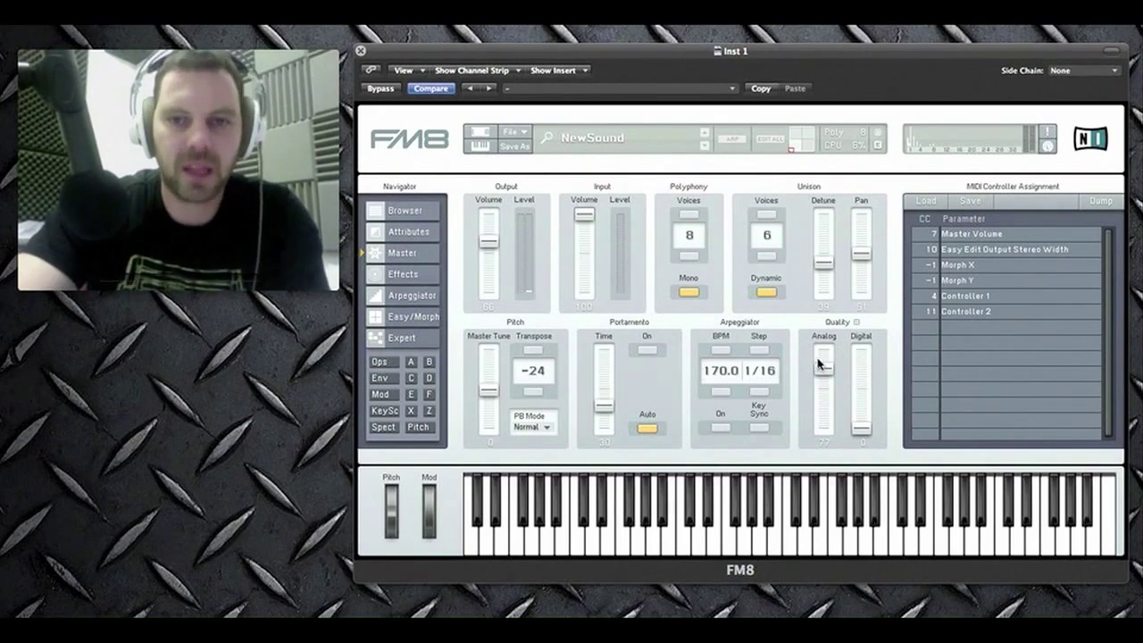
{"action": "left_click_drag", "start_coordinate": [823, 376], "coordinate": [823, 379]}
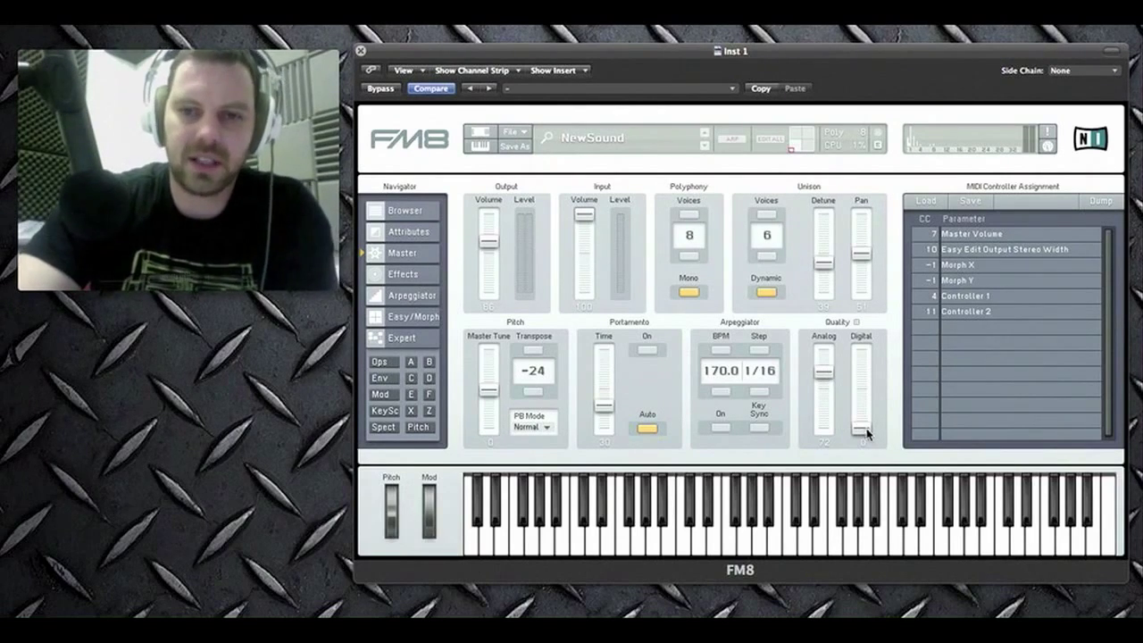
{"action": "left_click_drag", "start_coordinate": [862, 435], "coordinate": [862, 324]}
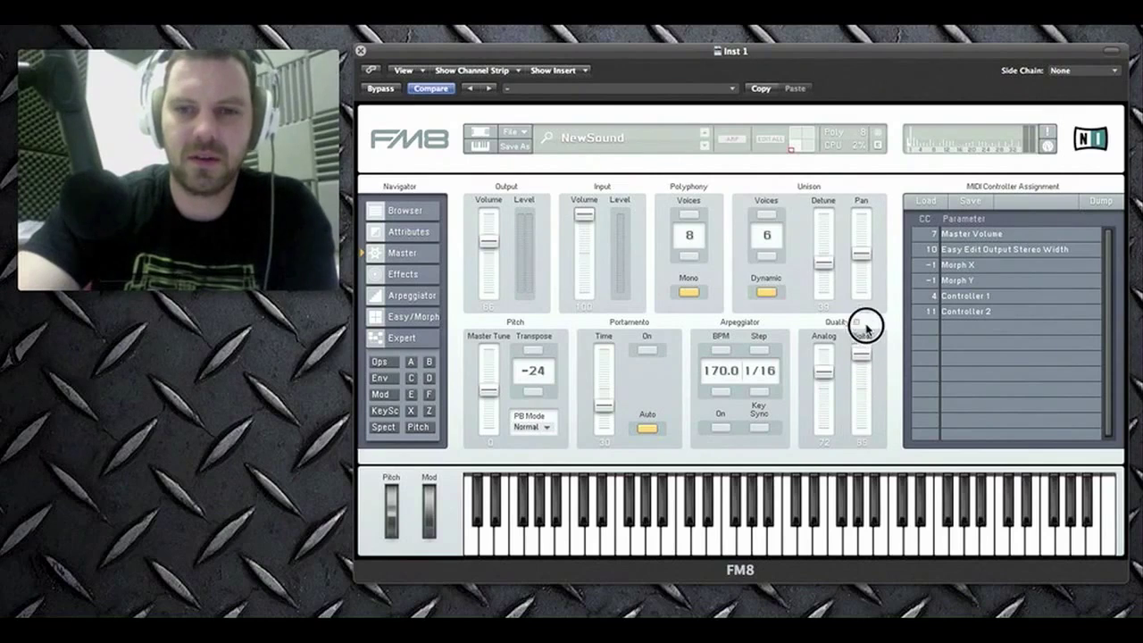
{"action": "left_click", "coordinate": [861, 353]}
{"action": "left_click_drag", "start_coordinate": [861, 353], "coordinate": [859, 444]}
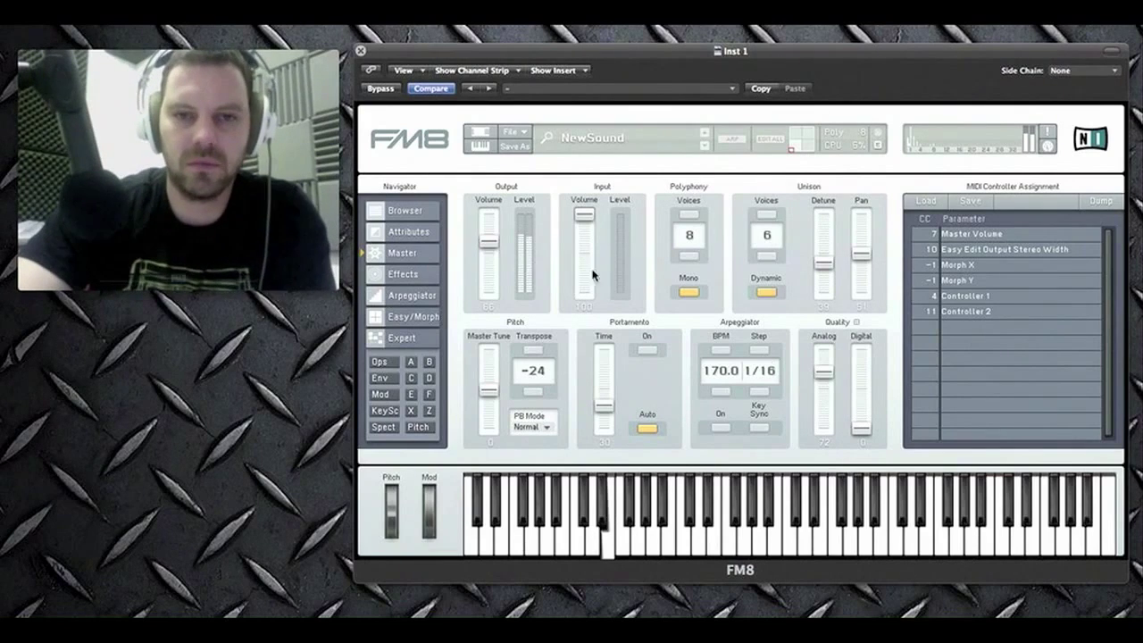
Set the master output volume to 71 and the analog quality to 55, keeping the digital quality at 0
{"action": "left_click_drag", "start_coordinate": [491, 245], "coordinate": [493, 242]}
{"action": "left_click_drag", "start_coordinate": [821, 374], "coordinate": [821, 386]}
{"action": "left_click_drag", "start_coordinate": [866, 422], "coordinate": [864, 428]}
Switch on portamento and set its time to 38
{"action": "left_click_drag", "start_coordinate": [604, 411], "coordinate": [603, 402]}
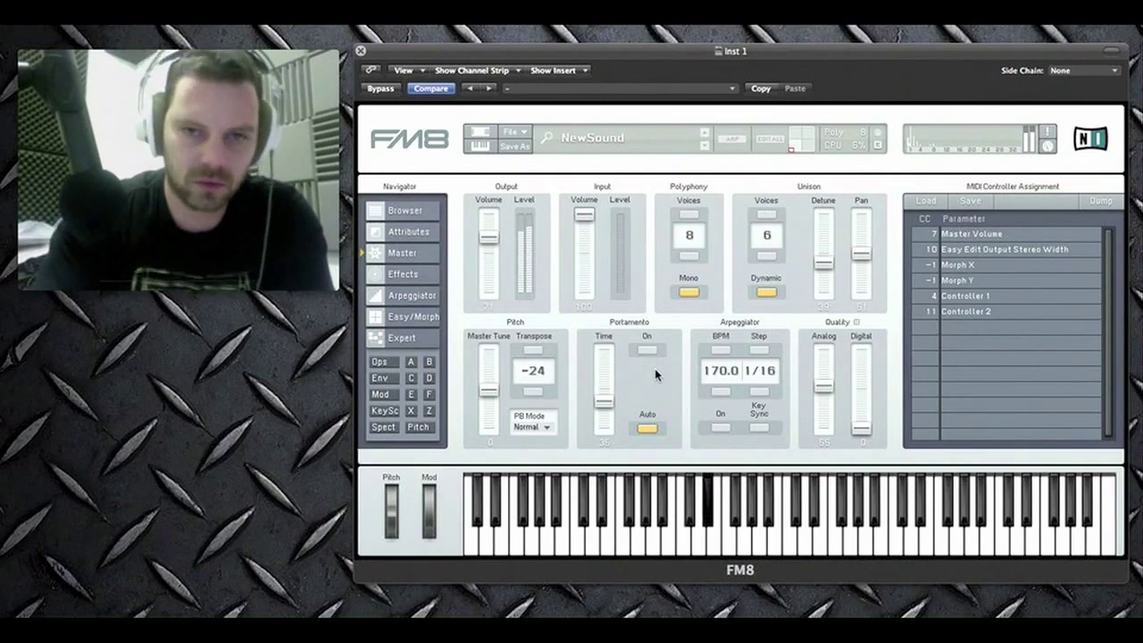
{"action": "left_click", "coordinate": [649, 353]}
{"action": "mouse_move", "coordinate": [613, 401]}
{"action": "left_mouse_down"}
{"action": "mouse_move", "coordinate": [609, 383]}
{"action": "mouse_move", "coordinate": [603, 408]}
{"action": "left_mouse_up"}
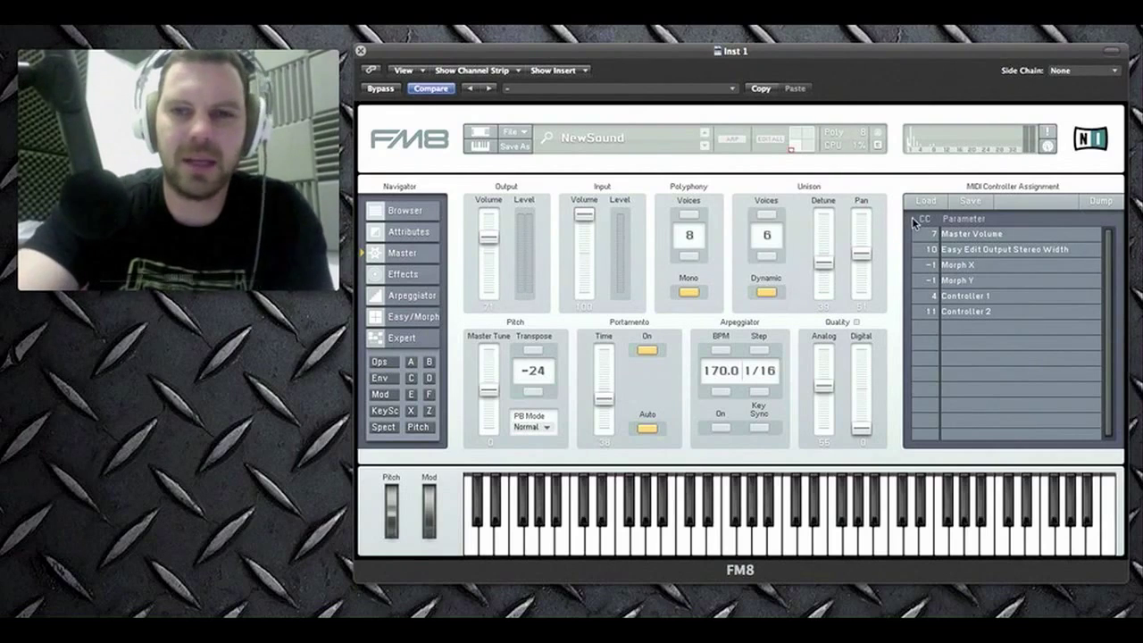
Lower operator X's output level to 70 and move its envelope's first breakpoint to time 0.026 and level 0.245
{"action": "left_click", "coordinate": [404, 338]}
{"action": "left_click_drag", "start_coordinate": [1062, 432], "coordinate": [1060, 437]}
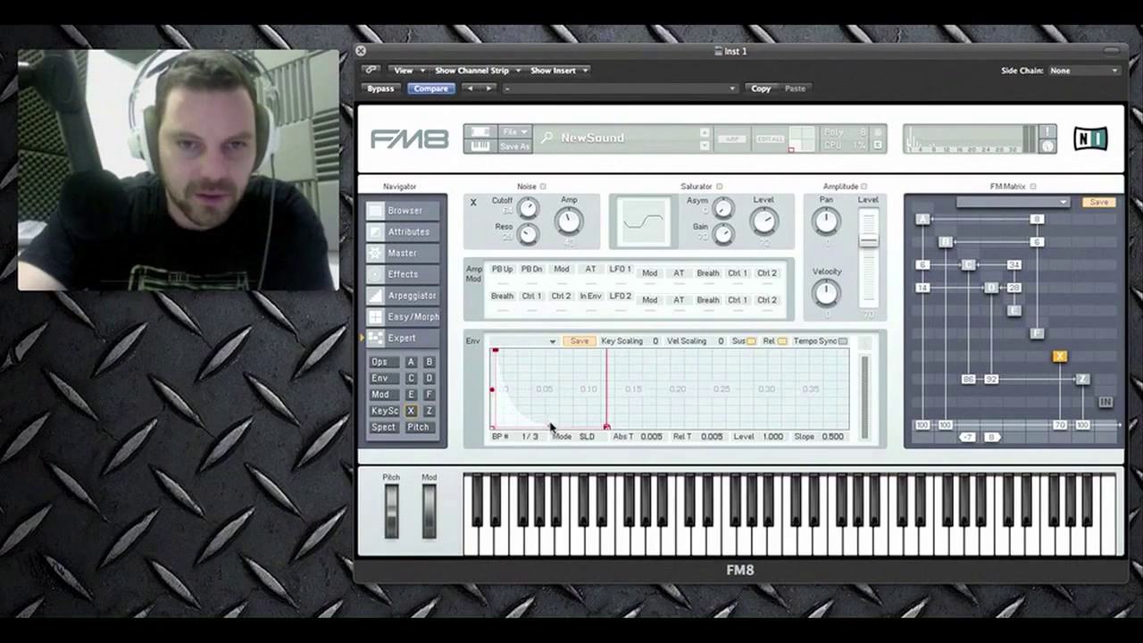
{"action": "left_click_drag", "start_coordinate": [549, 427], "coordinate": [550, 416]}
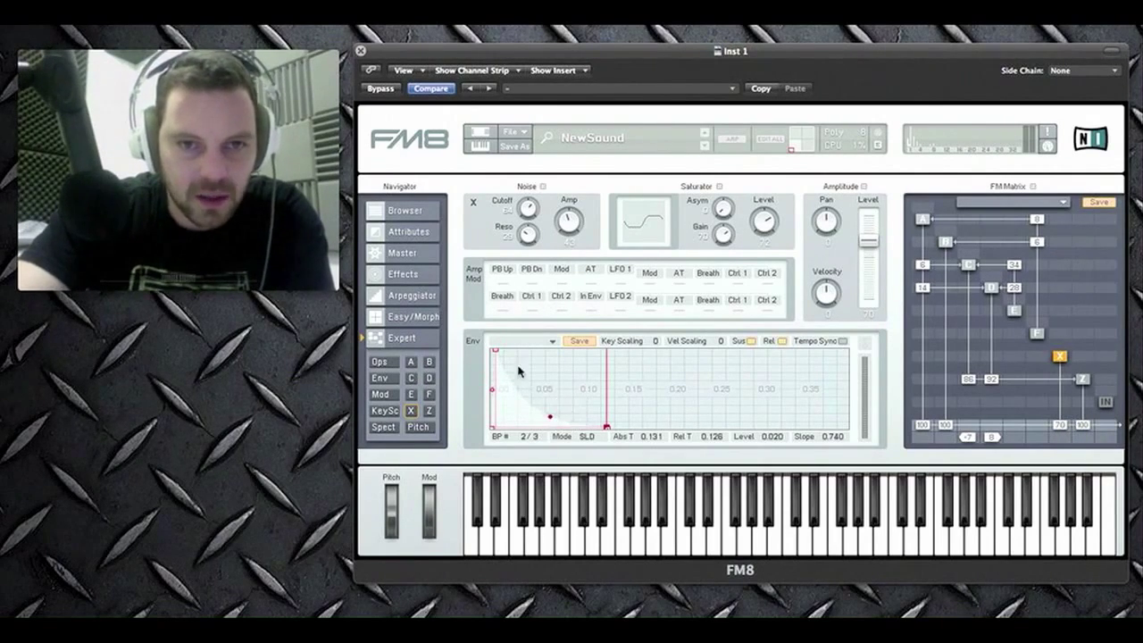
{"action": "left_click_drag", "start_coordinate": [496, 351], "coordinate": [505, 404]}
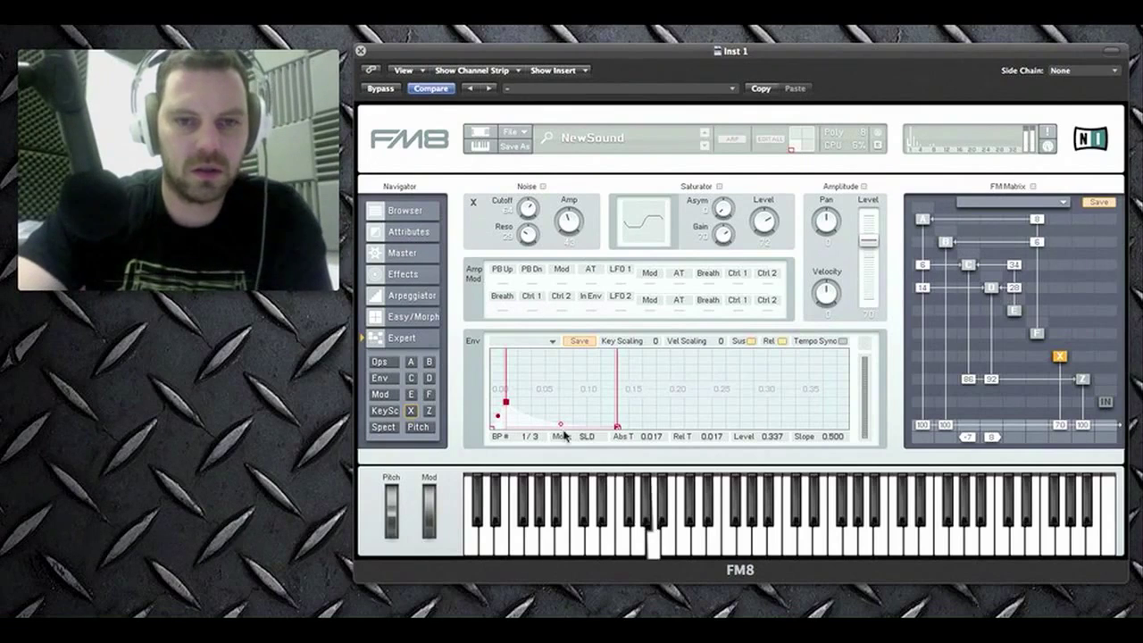
{"action": "mouse_move", "coordinate": [506, 402]}
{"action": "left_mouse_down"}
{"action": "mouse_move", "coordinate": [496, 410]}
{"action": "mouse_move", "coordinate": [515, 413]}
{"action": "left_mouse_up"}
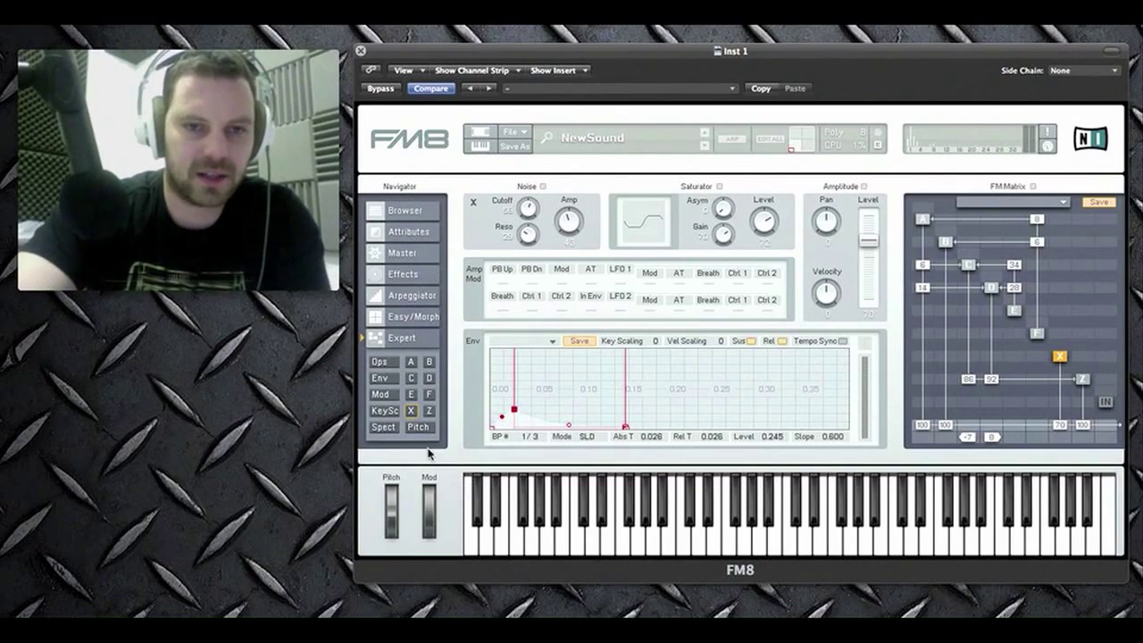
Open the overview of all operators with their ratios, offsets and waveforms
{"action": "left_click", "coordinate": [383, 427]}
{"action": "left_click", "coordinate": [380, 363]}
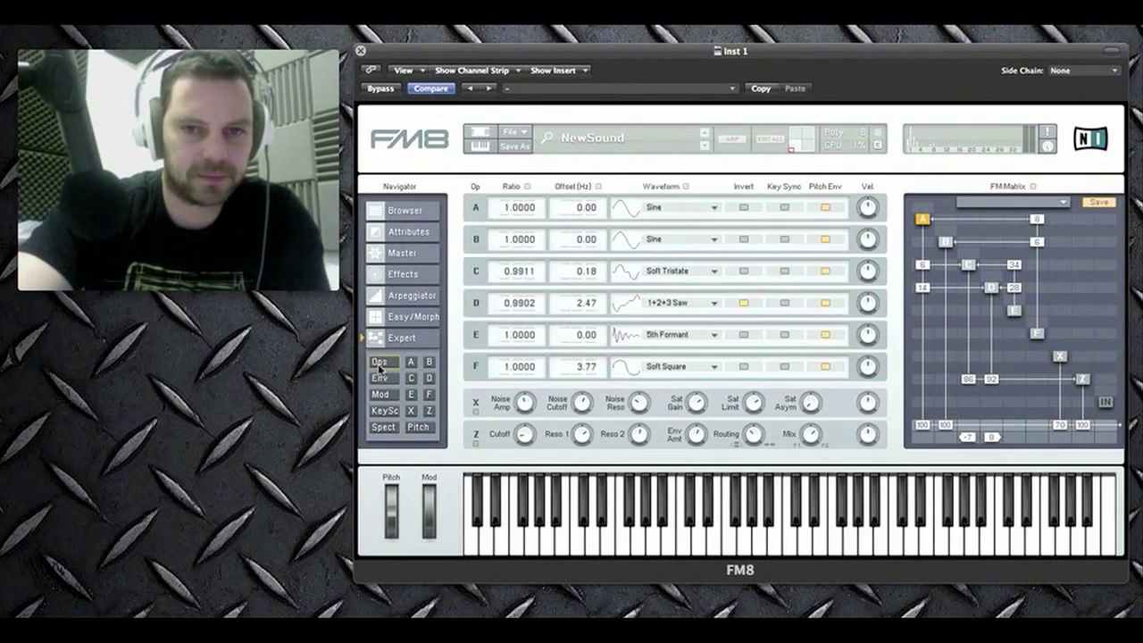
Lower the analog quality in the master settings to 37
{"action": "left_click", "coordinate": [398, 215]}
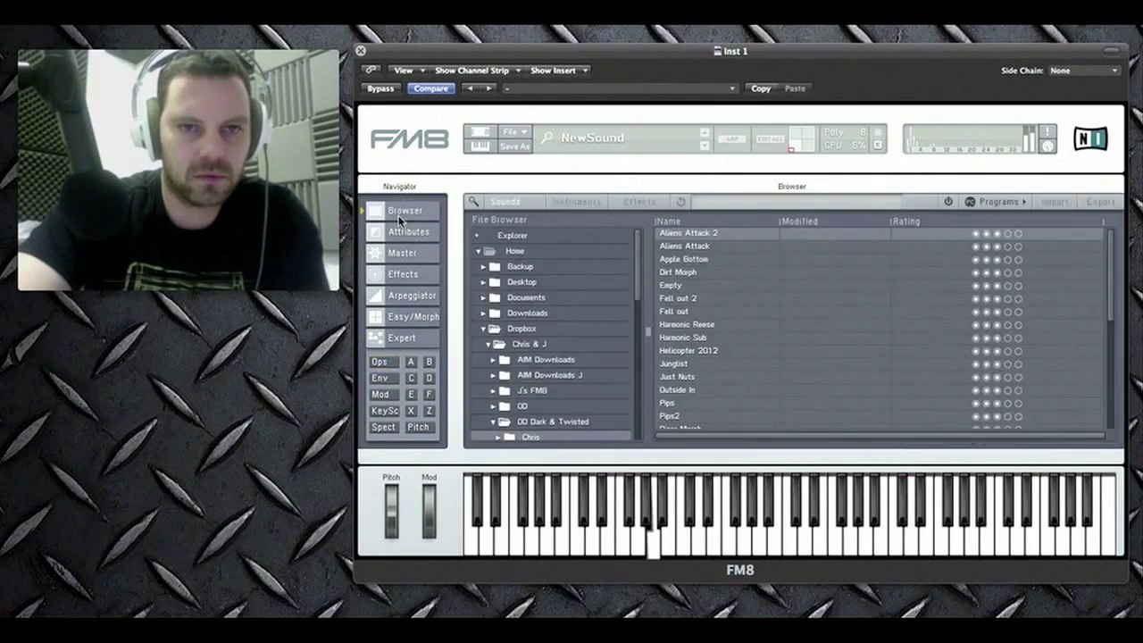
{"action": "left_click", "coordinate": [407, 233]}
{"action": "left_click", "coordinate": [409, 256]}
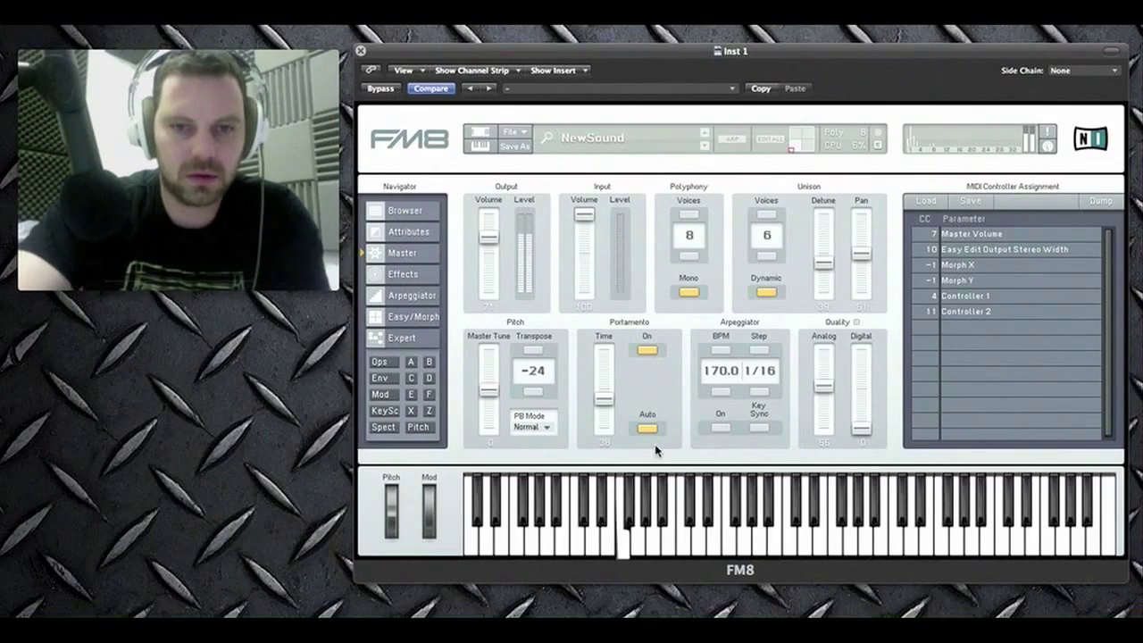
{"action": "left_click_drag", "start_coordinate": [818, 386], "coordinate": [821, 416]}
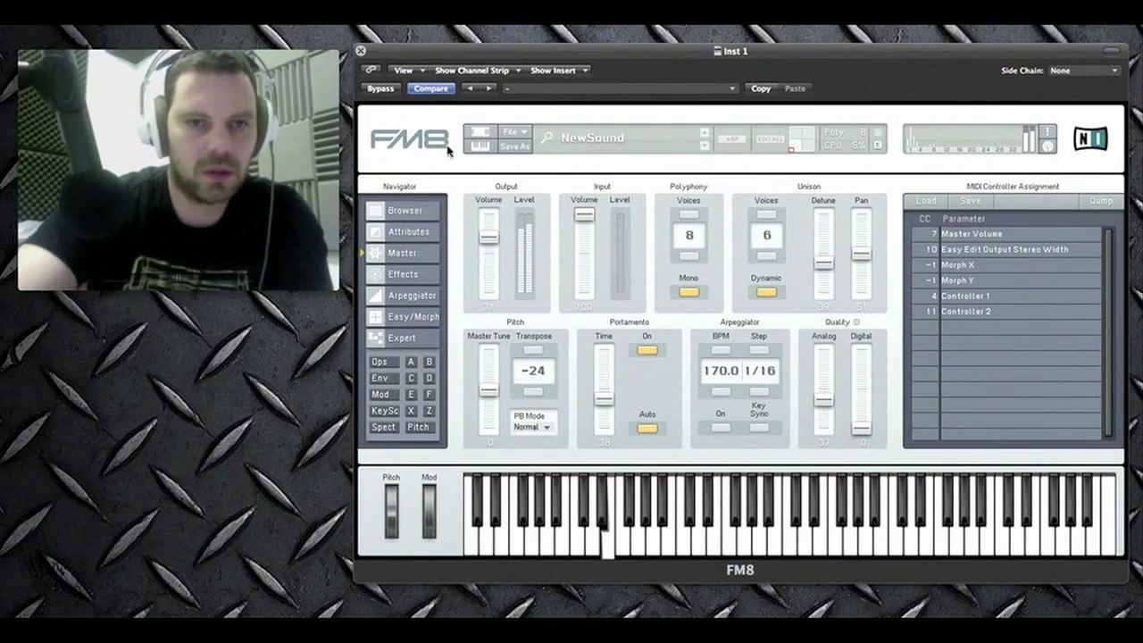
Compare the sound with and without the Peak EQ effect and leave it switched off
{"action": "left_click", "coordinate": [406, 274]}
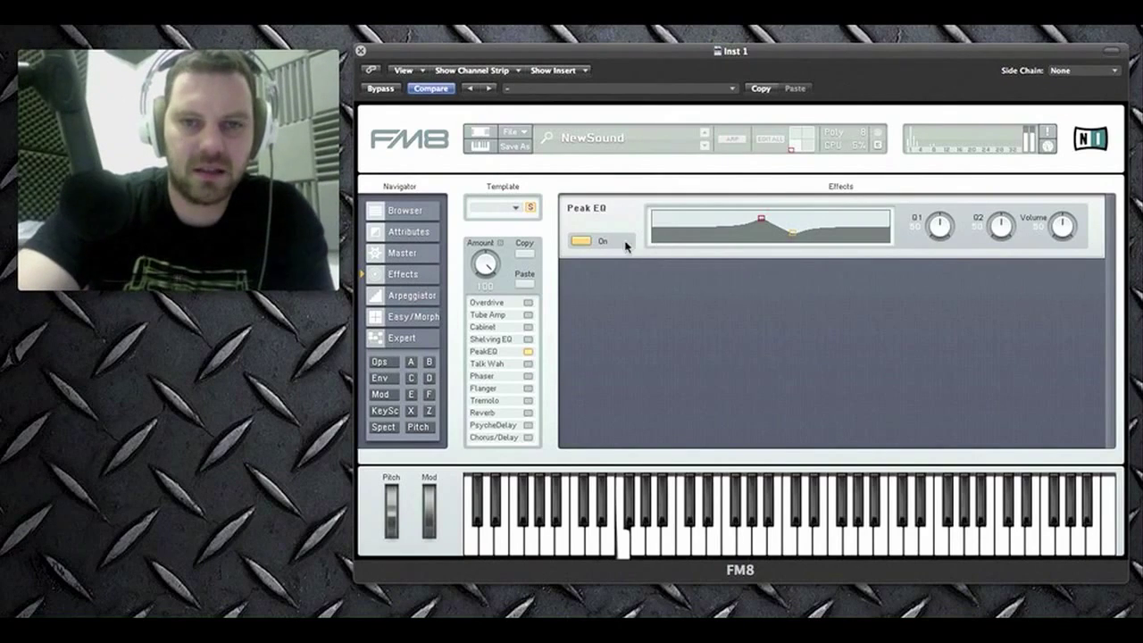
{"action": "left_click", "coordinate": [580, 243]}
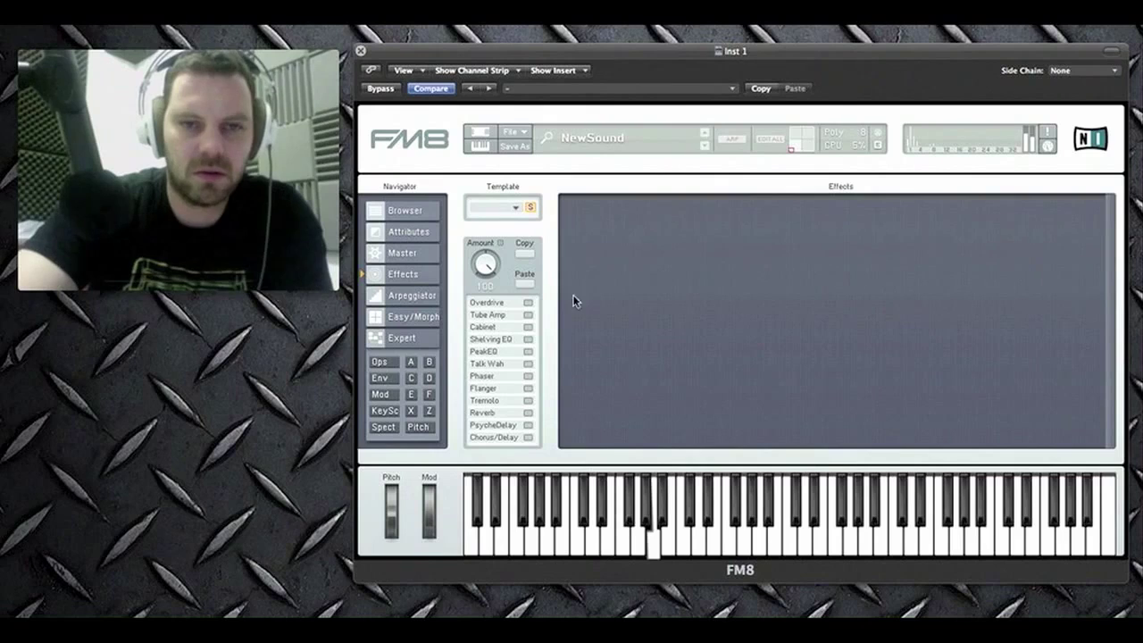
{"action": "left_click", "coordinate": [527, 352]}
{"action": "left_click", "coordinate": [529, 352]}
{"action": "left_click", "coordinate": [529, 352]}
{"action": "left_click", "coordinate": [528, 352]}
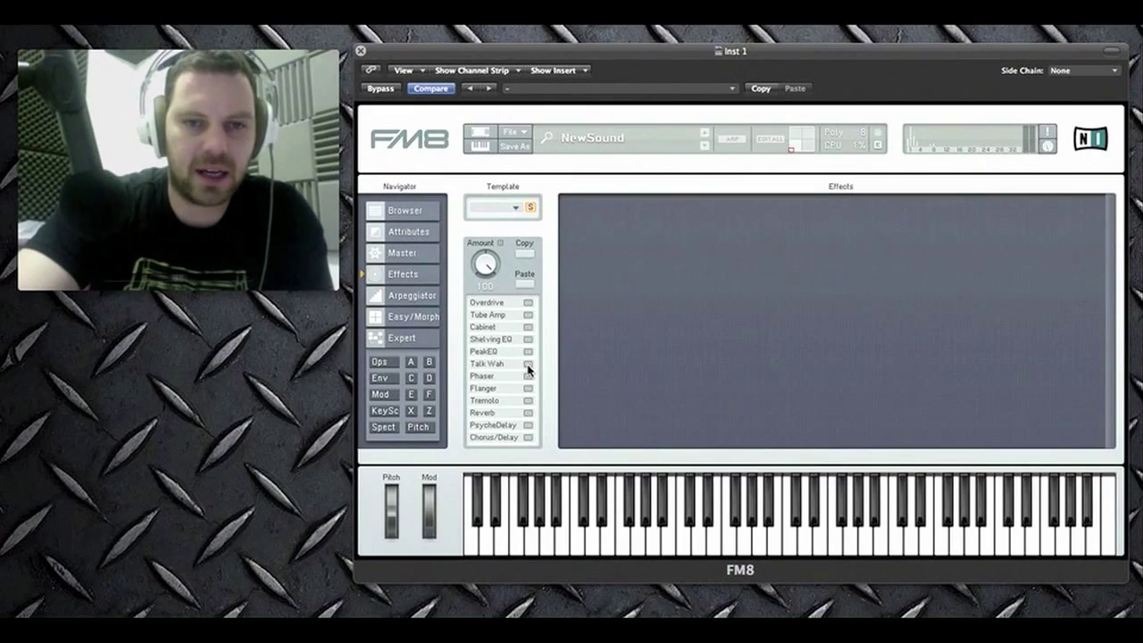
Try an Overdrive effect with adjusted drive, tone and bass, and switch it off again
{"action": "left_click", "coordinate": [527, 303]}
{"action": "left_click_drag", "start_coordinate": [708, 225], "coordinate": [693, 245]}
{"action": "left_click_drag", "start_coordinate": [815, 224], "coordinate": [815, 283]}
{"action": "left_click_drag", "start_coordinate": [878, 226], "coordinate": [864, 202]}
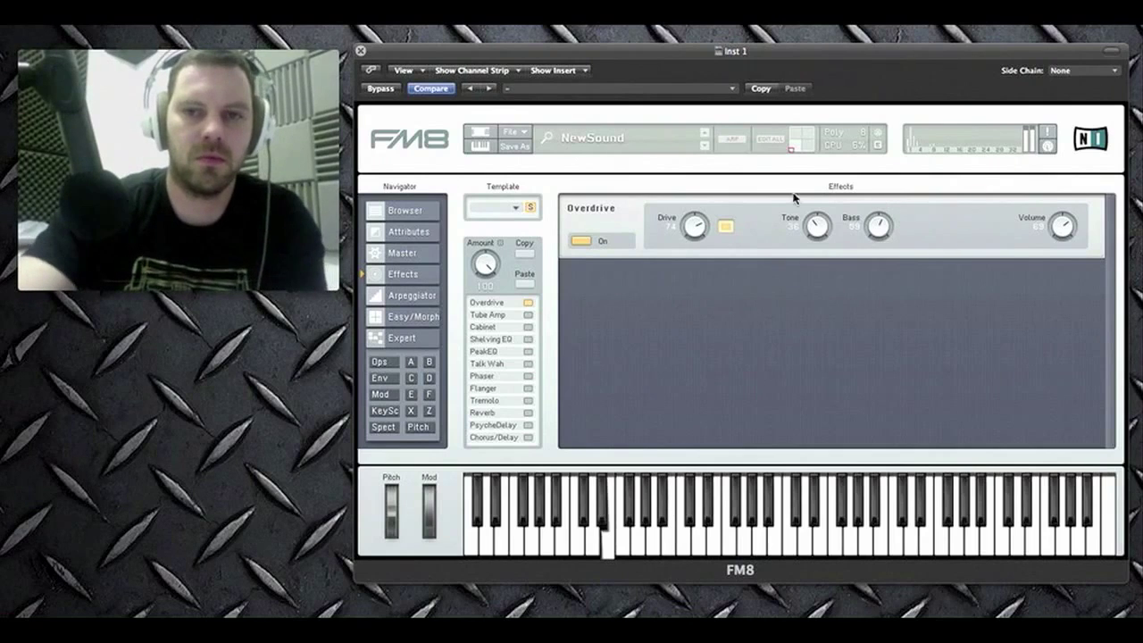
{"action": "mouse_move", "coordinate": [696, 229]}
{"action": "left_mouse_down"}
{"action": "mouse_move", "coordinate": [693, 258]}
{"action": "mouse_move", "coordinate": [699, 248]}
{"action": "left_mouse_up"}
{"action": "left_click", "coordinate": [581, 241]}
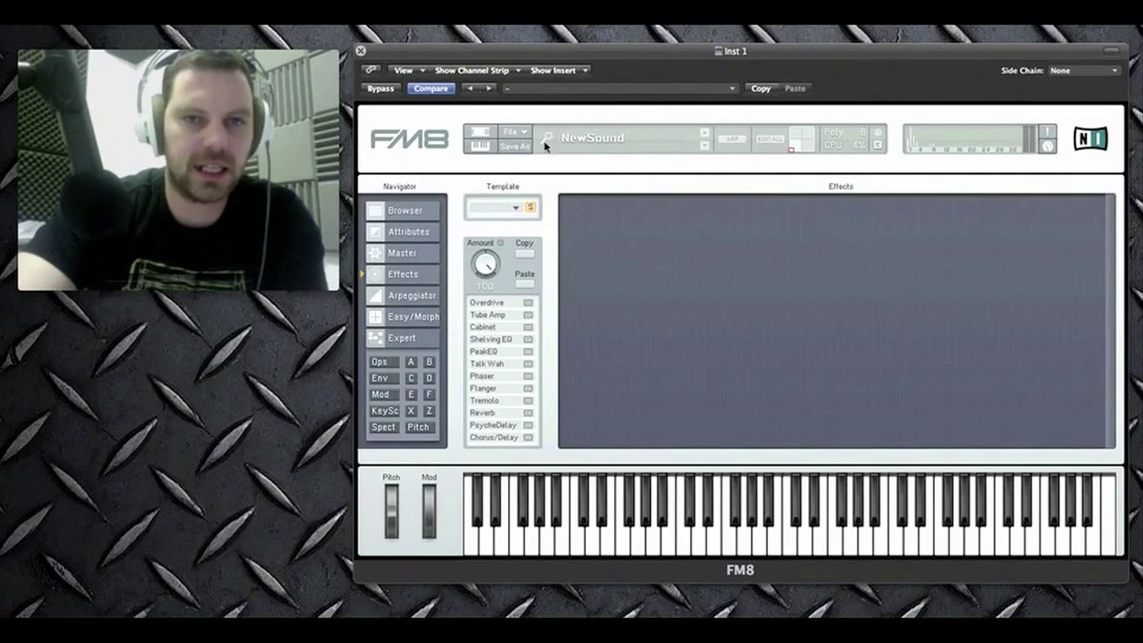
Lower the unison detune in the master settings to 30
{"action": "left_click_drag", "start_coordinate": [519, 55], "coordinate": [524, 53]}
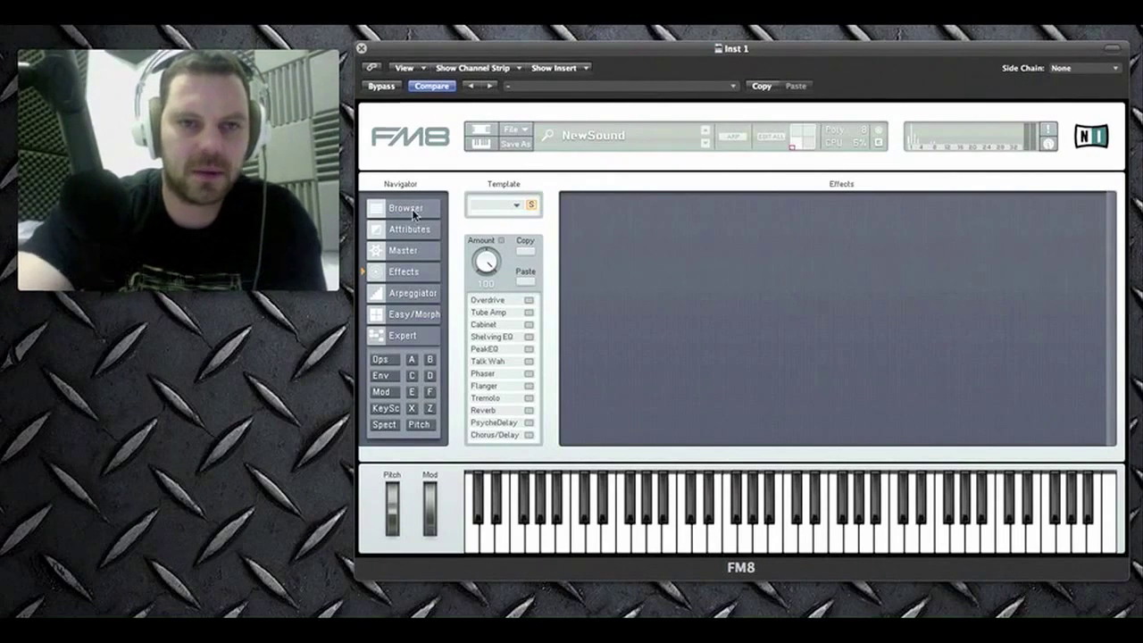
{"action": "left_click", "coordinate": [403, 250]}
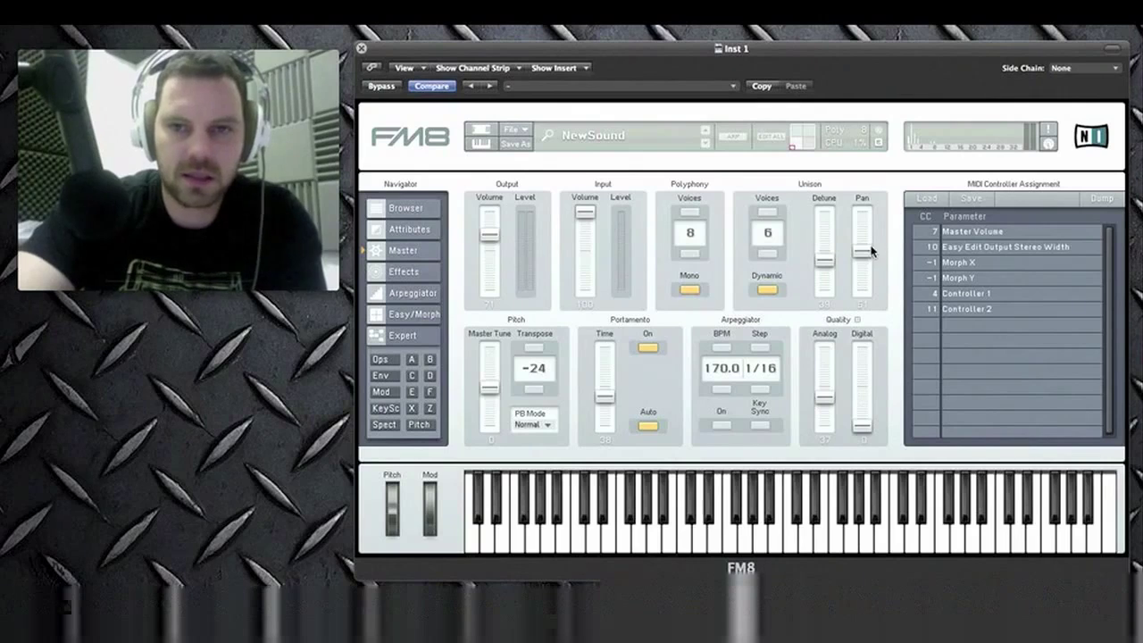
{"action": "left_click_drag", "start_coordinate": [830, 260], "coordinate": [829, 268]}
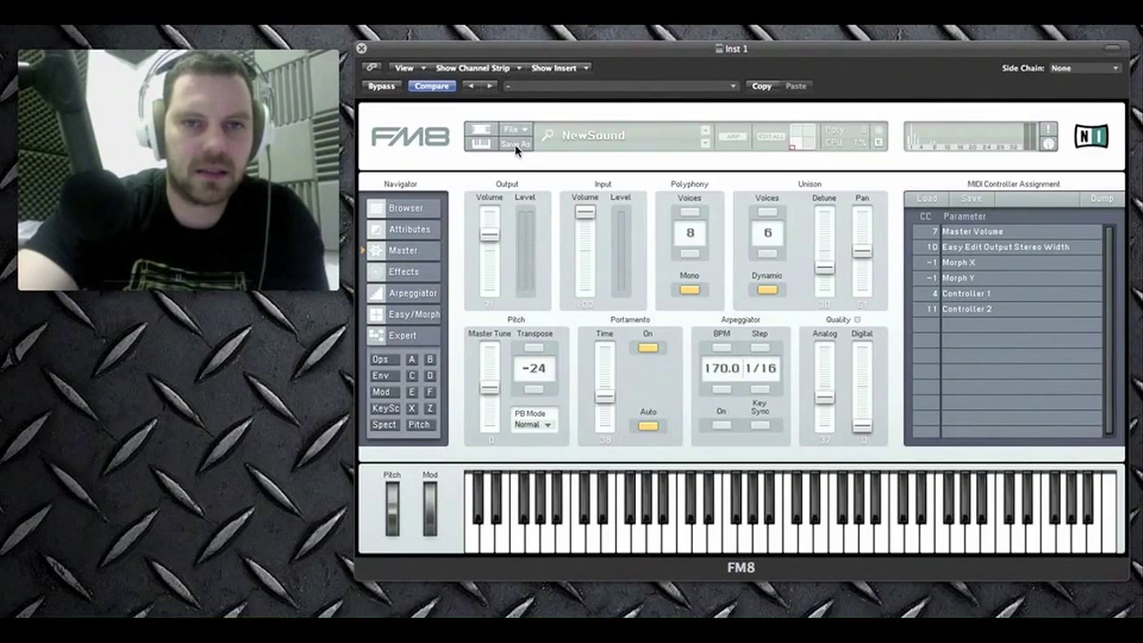
{"action": "left_click_drag", "start_coordinate": [493, 52], "coordinate": [496, 48]}
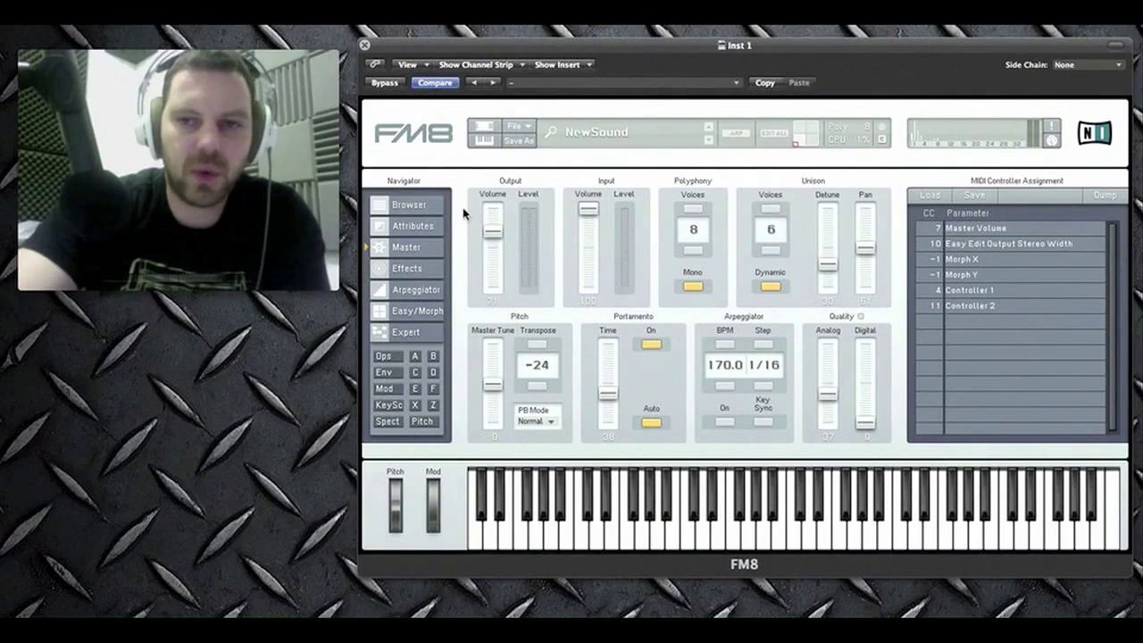
{"action": "left_click_drag", "start_coordinate": [499, 49], "coordinate": [499, 52]}
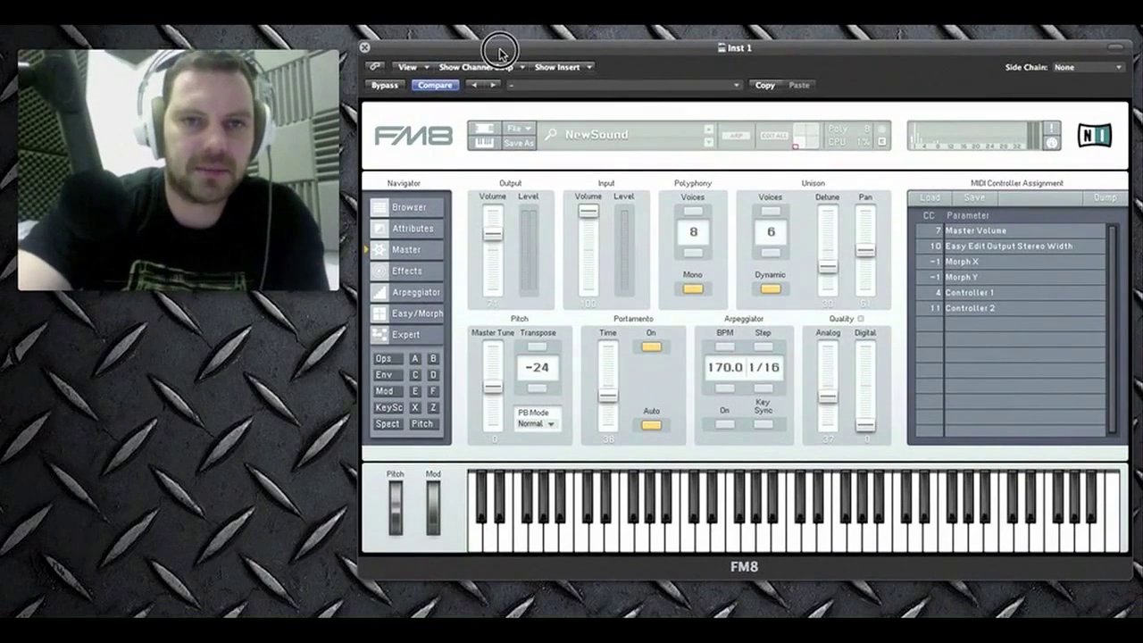
Assign the Aliens Attack 2 sound from the browser to the upper-right corner of the morph square
{"action": "left_click", "coordinate": [409, 207]}
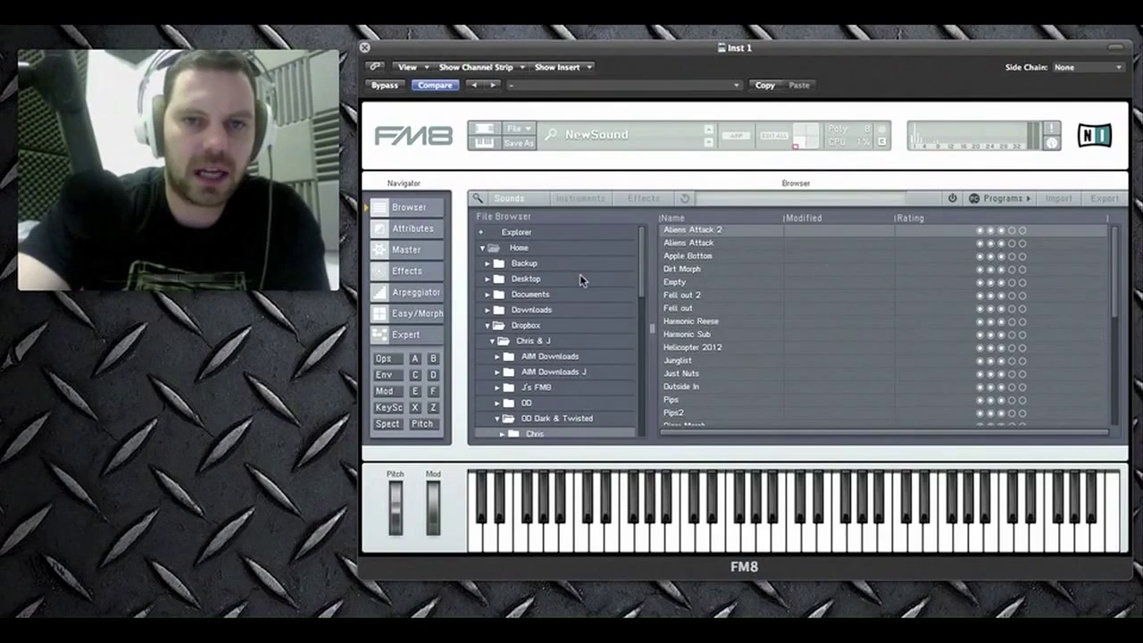
{"action": "scroll", "coordinate": [727, 259], "scroll_direction": "down", "scroll_amount": 1}
{"action": "scroll", "coordinate": [716, 258], "scroll_direction": "up", "scroll_amount": 1}
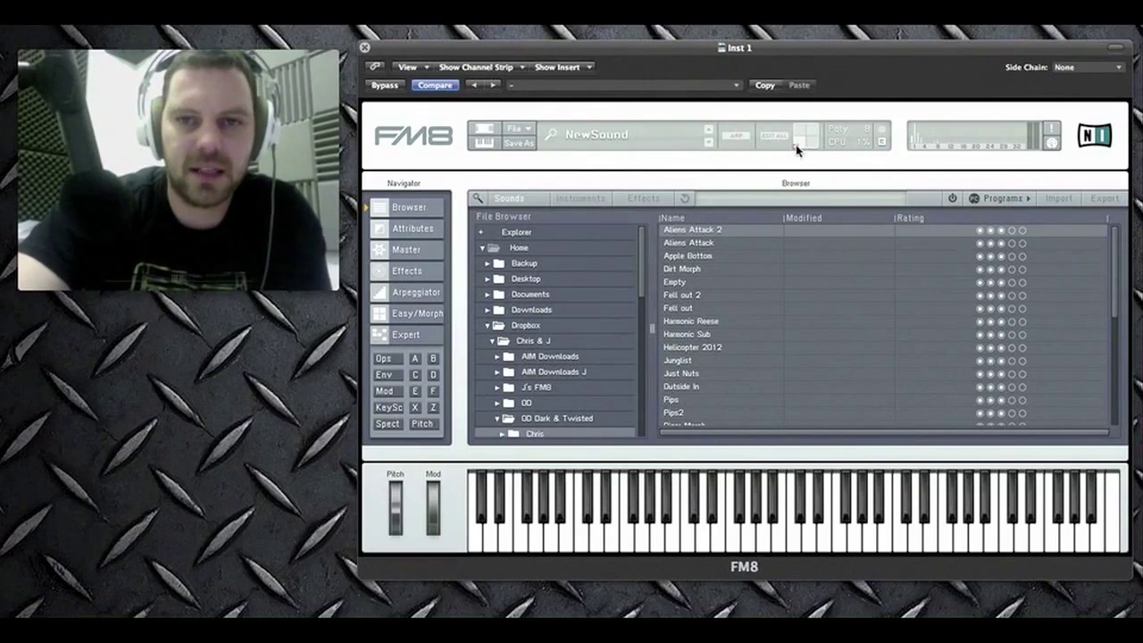
{"action": "mouse_move", "coordinate": [796, 144]}
{"action": "left_mouse_down"}
{"action": "mouse_move", "coordinate": [812, 136]}
{"action": "mouse_move", "coordinate": [797, 148]}
{"action": "left_mouse_up"}
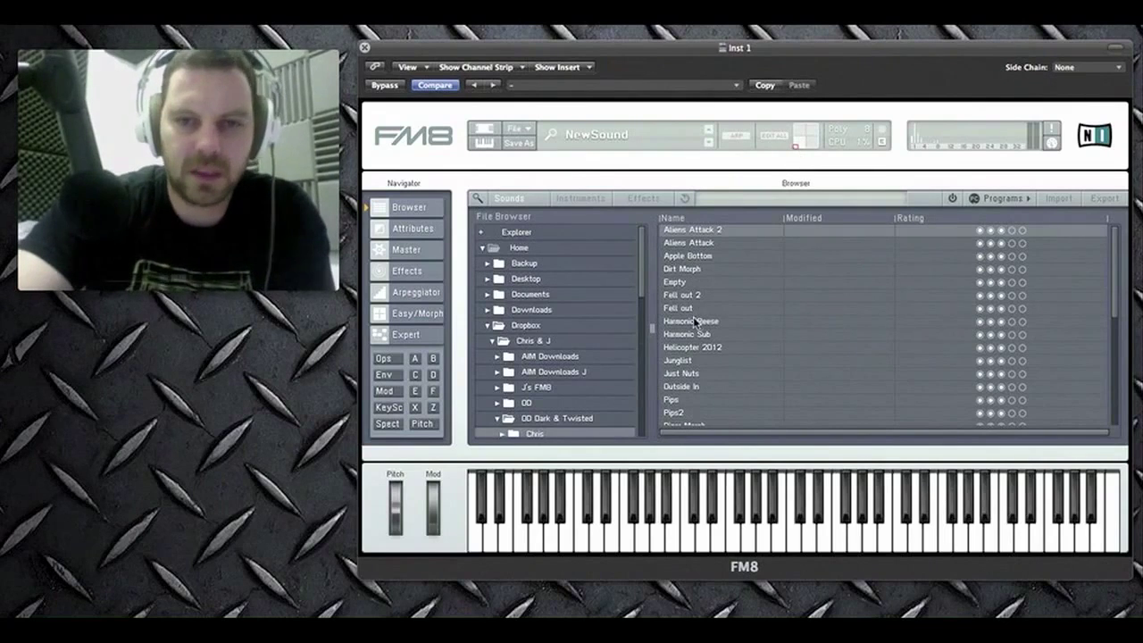
{"action": "left_click", "coordinate": [693, 231]}
{"action": "left_click_drag", "start_coordinate": [691, 232], "coordinate": [814, 127]}
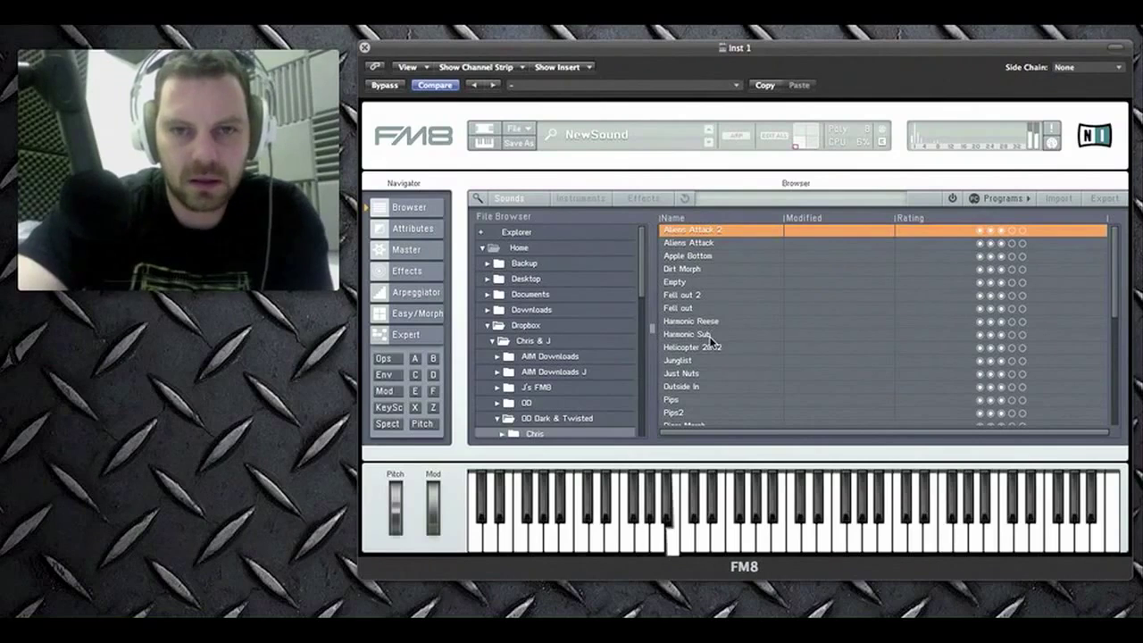
Assign Dirt Morph to the lower-right corner and Junglist to the upper-left corner of the morph square
{"action": "left_click_drag", "start_coordinate": [682, 270], "coordinate": [815, 149]}
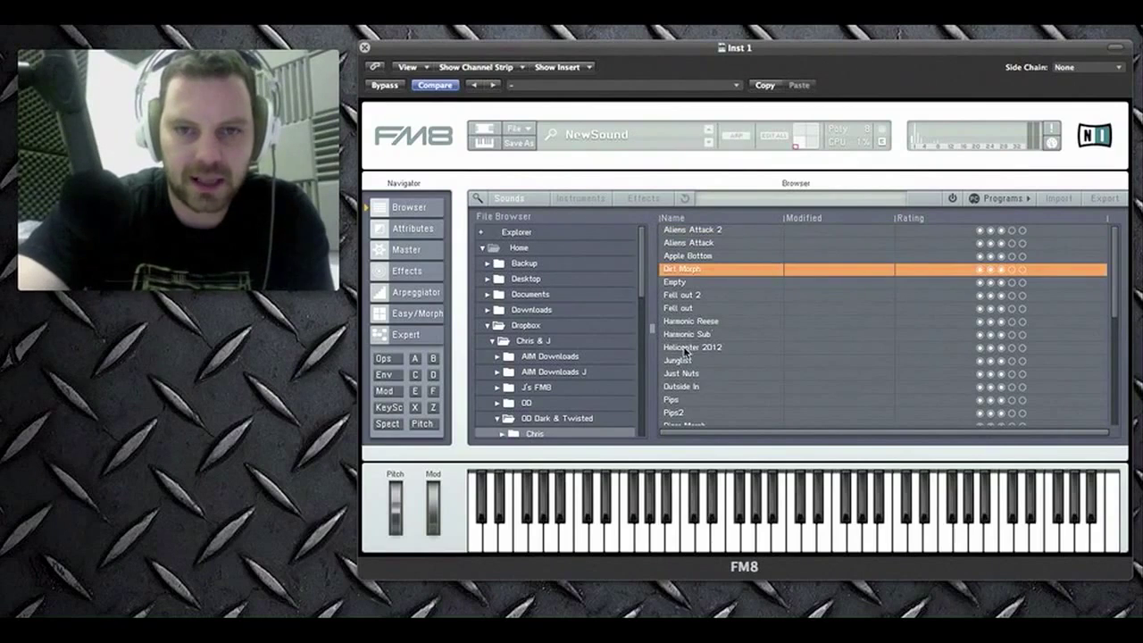
{"action": "scroll", "coordinate": [685, 351], "scroll_direction": "down", "scroll_amount": 3}
{"action": "left_click_drag", "start_coordinate": [678, 328], "coordinate": [803, 141]}
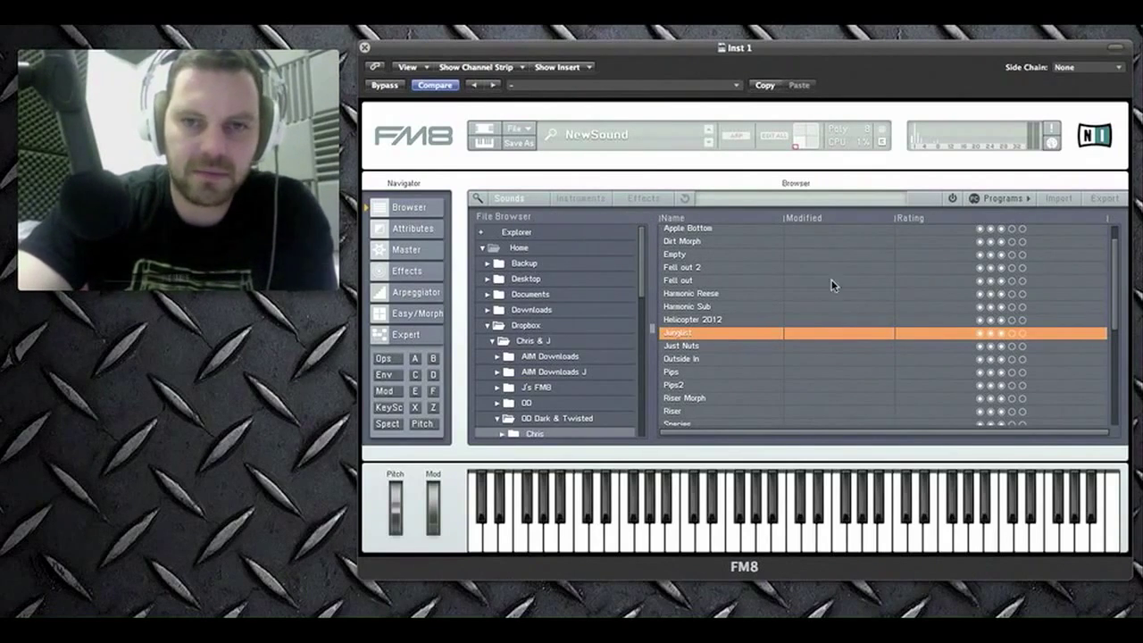
Show the operator overview and morph the patch fully to the Junglist corner to compare the operator settings
{"action": "left_click", "coordinate": [407, 336]}
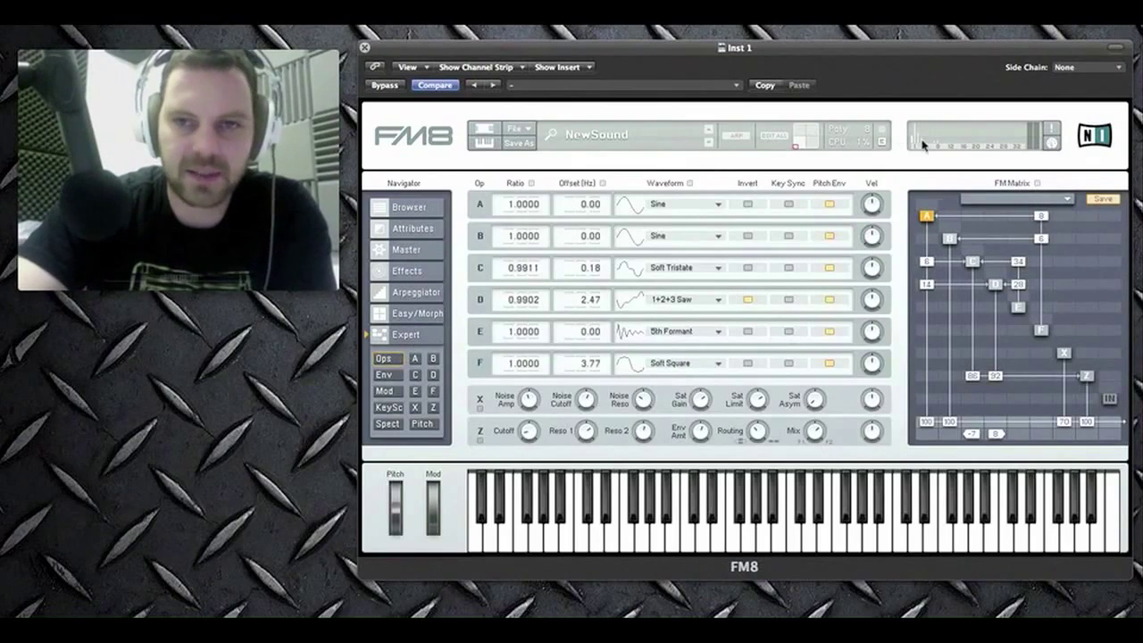
{"action": "left_click", "coordinate": [797, 149]}
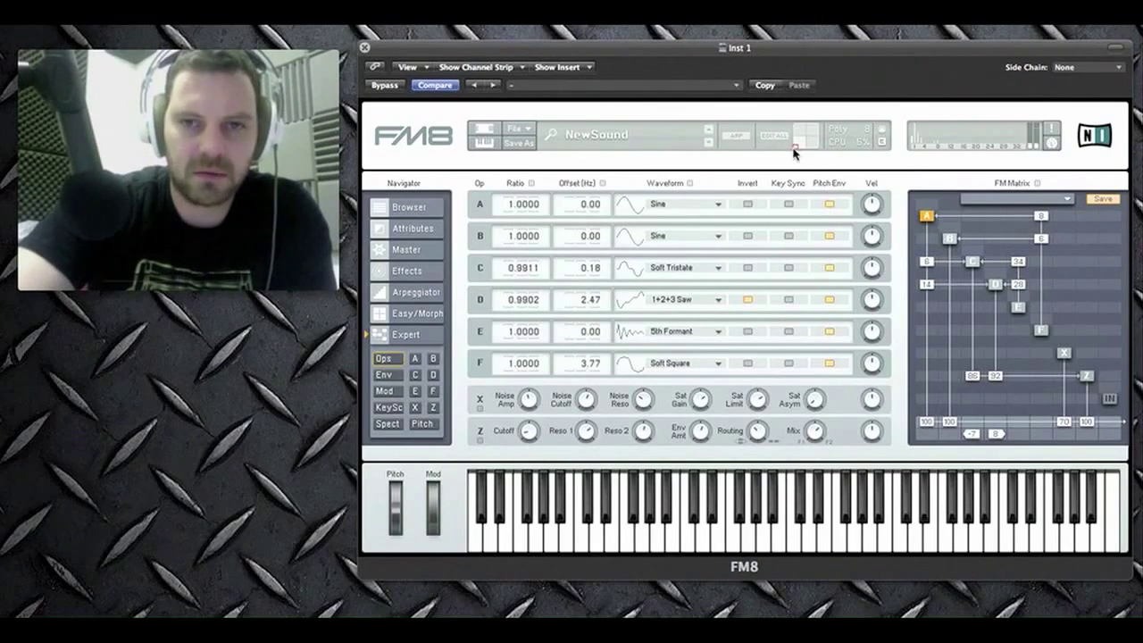
{"action": "left_click", "coordinate": [793, 135]}
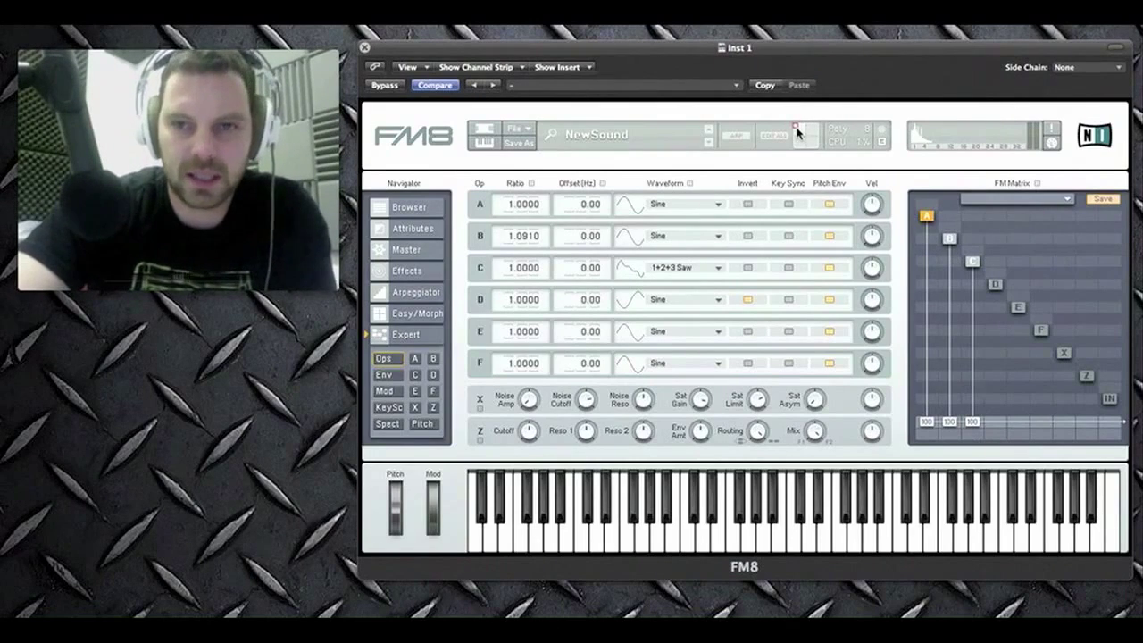
On the Easy/Morph page, morph across to the Aliens Attack 2 corner and return to the init sound corner
{"action": "left_click", "coordinate": [425, 312]}
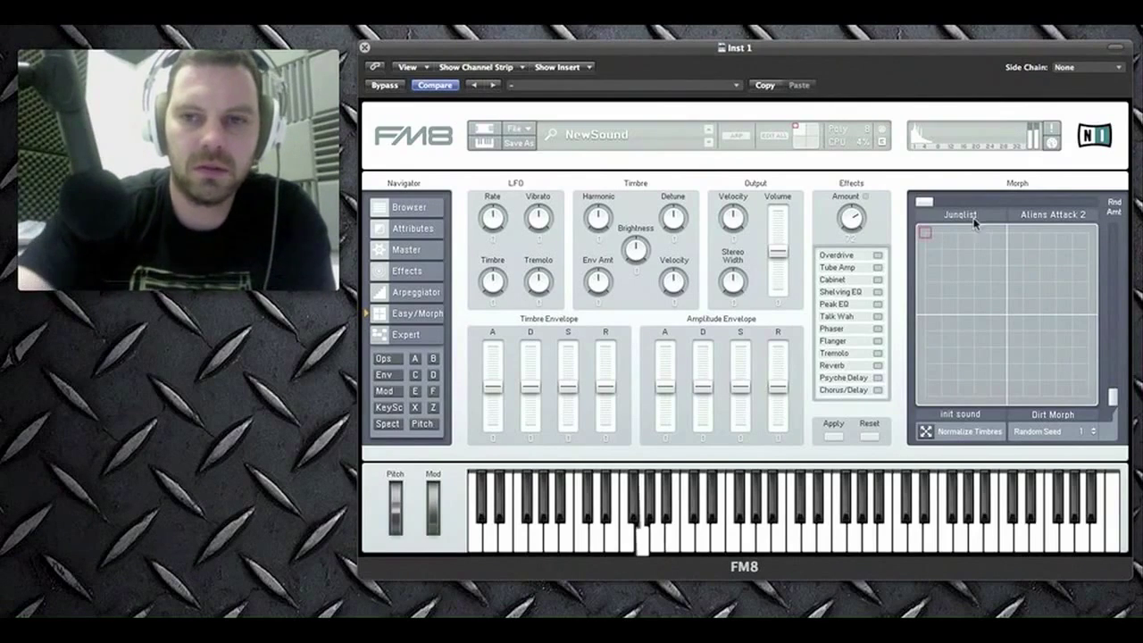
{"action": "left_click_drag", "start_coordinate": [926, 233], "coordinate": [1095, 234]}
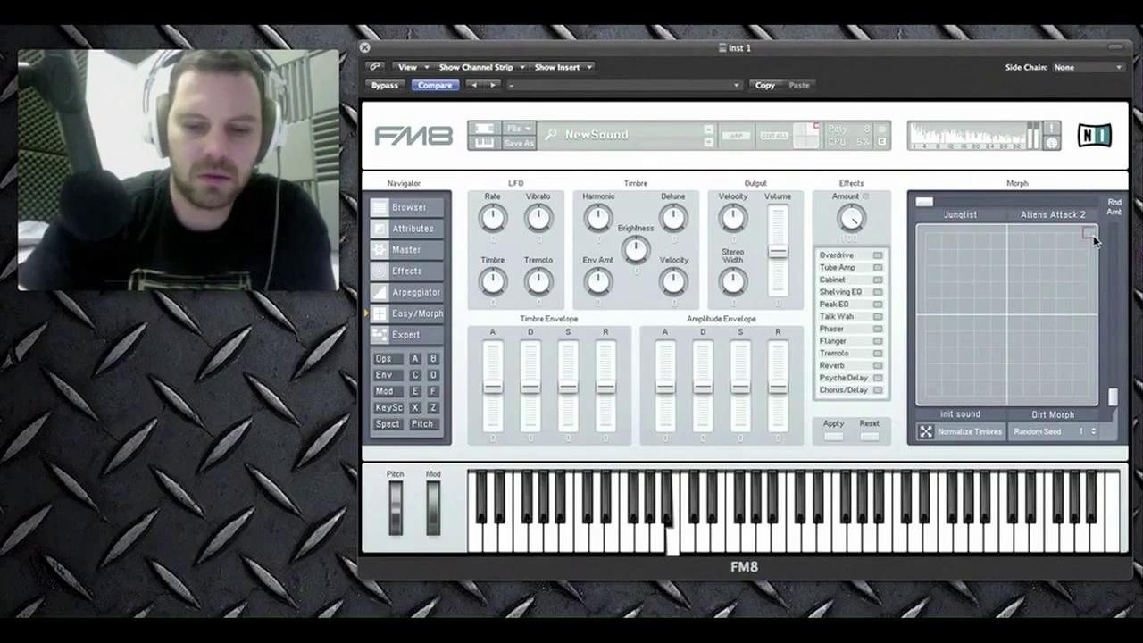
{"action": "mouse_move", "coordinate": [1091, 236]}
{"action": "left_mouse_down"}
{"action": "mouse_move", "coordinate": [1088, 398]}
{"action": "mouse_move", "coordinate": [1006, 337]}
{"action": "mouse_move", "coordinate": [925, 400]}
{"action": "left_mouse_up"}
Set the morph random seed to 100 and raise the random amount and the horizontal slider above the morph square to maximum
{"action": "left_click_drag", "start_coordinate": [1081, 432], "coordinate": [1076, 384]}
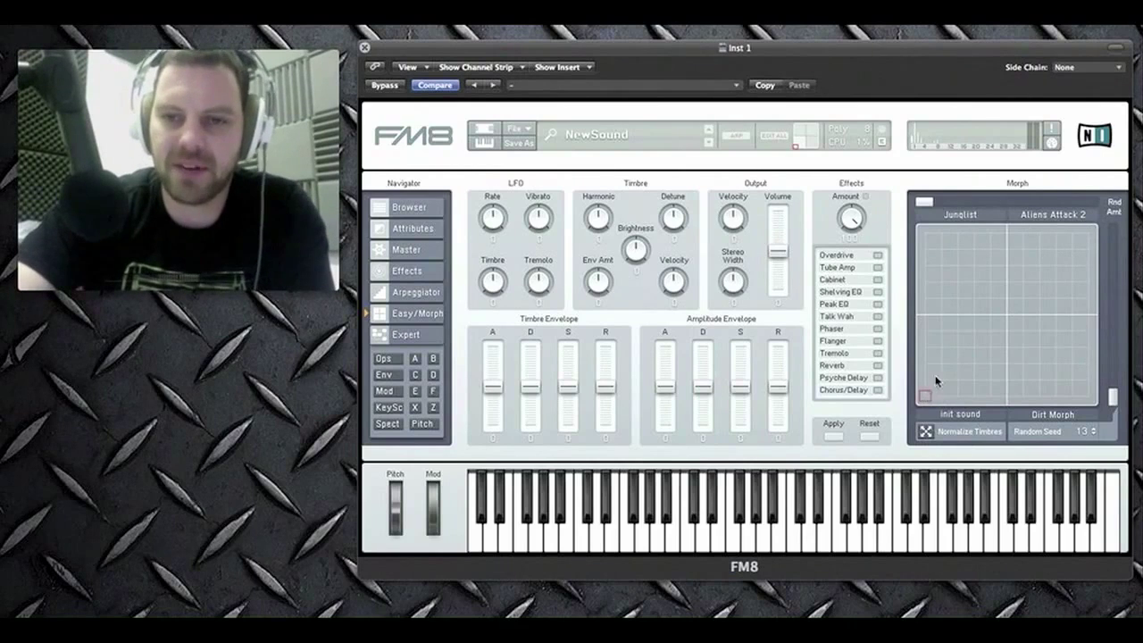
{"action": "mouse_move", "coordinate": [925, 204]}
{"action": "left_mouse_down"}
{"action": "mouse_move", "coordinate": [961, 203]}
{"action": "mouse_move", "coordinate": [912, 206]}
{"action": "left_mouse_up"}
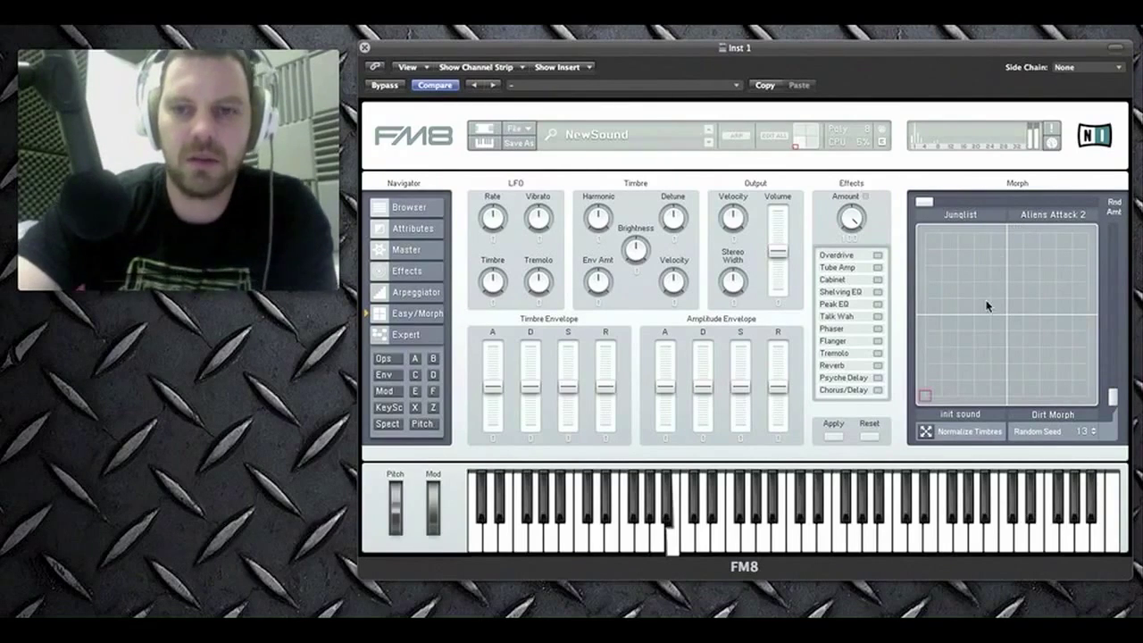
{"action": "left_click_drag", "start_coordinate": [1082, 431], "coordinate": [1076, 250]}
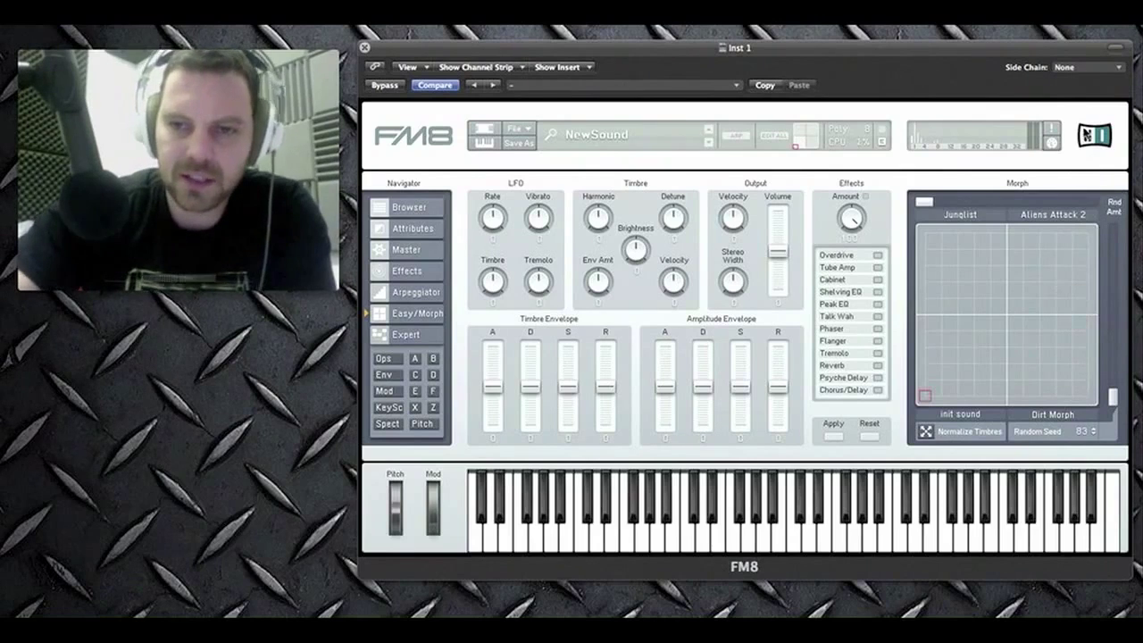
{"action": "left_click_drag", "start_coordinate": [1077, 428], "coordinate": [1055, 217]}
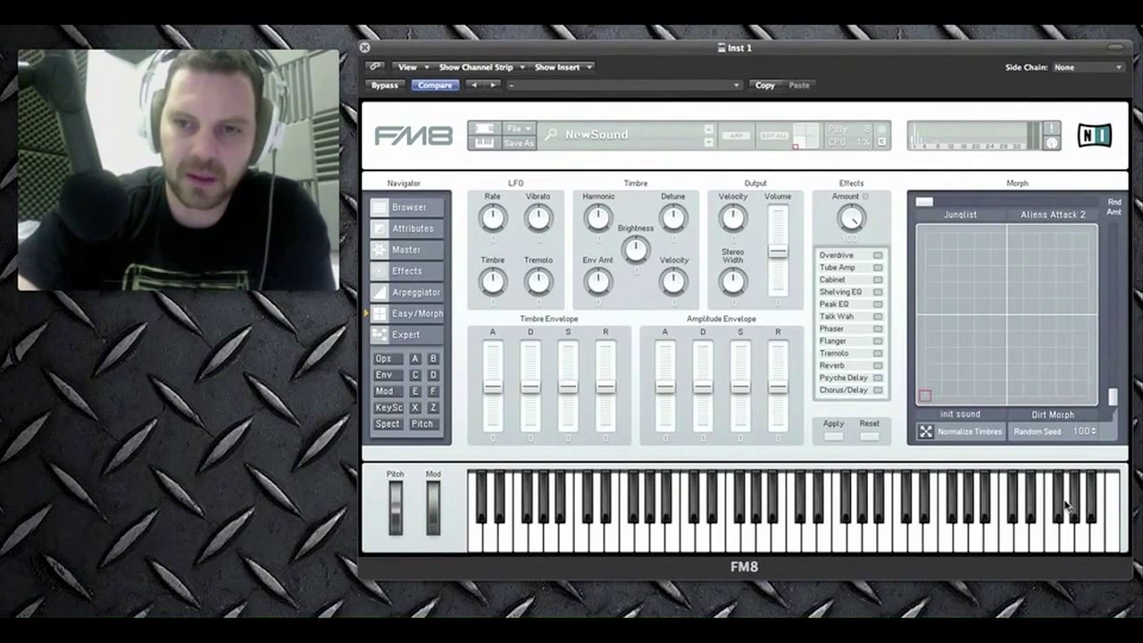
{"action": "left_click_drag", "start_coordinate": [934, 206], "coordinate": [1090, 204]}
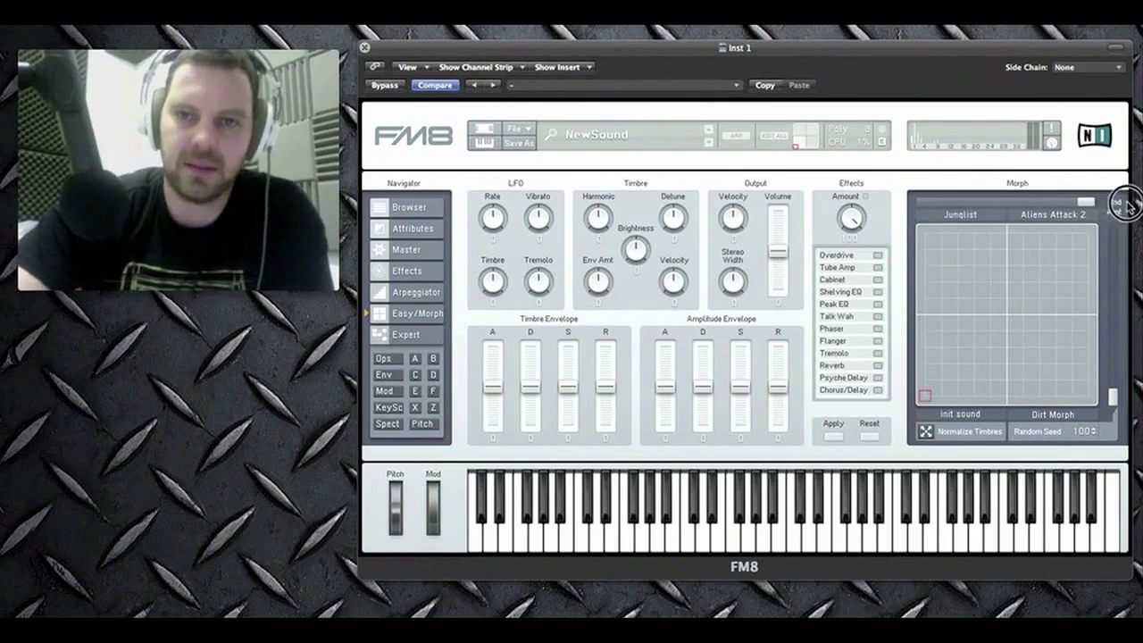
{"action": "left_click_drag", "start_coordinate": [1112, 393], "coordinate": [1112, 232]}
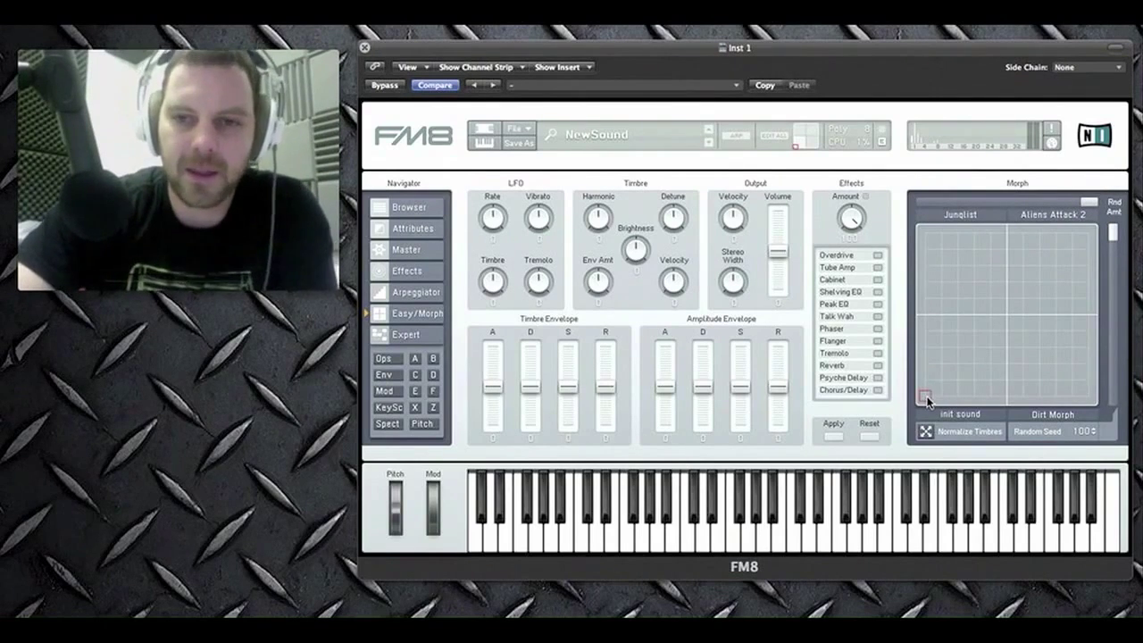
Try morph positions between init sound and Junglist and at the Dirt Morph corner, and return to init sound
{"action": "left_click_drag", "start_coordinate": [928, 398], "coordinate": [964, 318]}
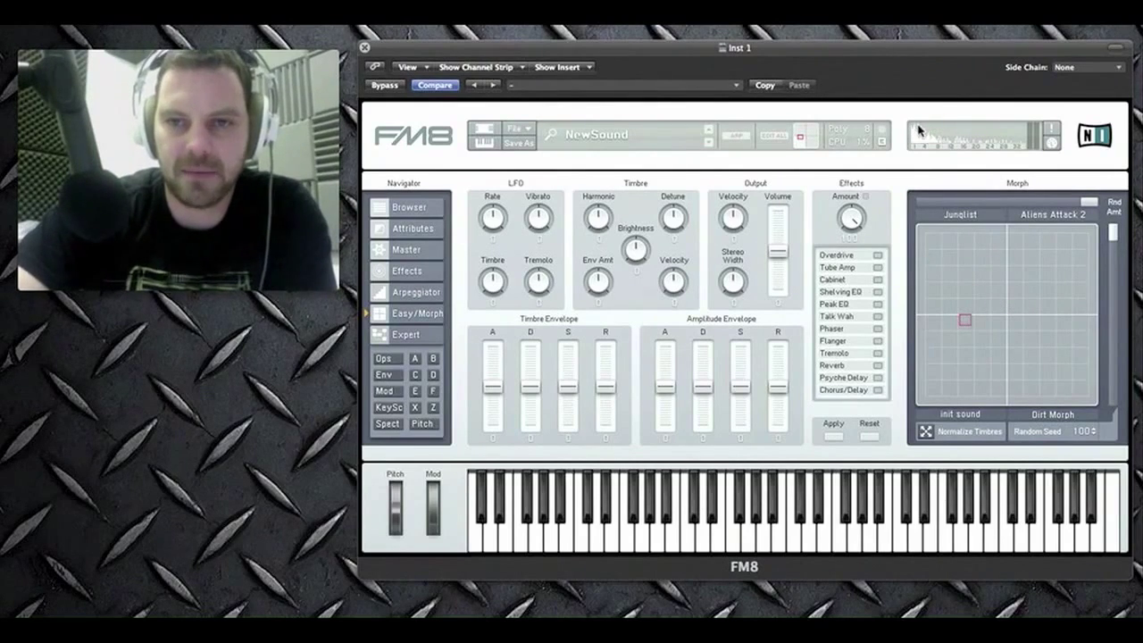
{"action": "left_click_drag", "start_coordinate": [964, 320], "coordinate": [1085, 399]}
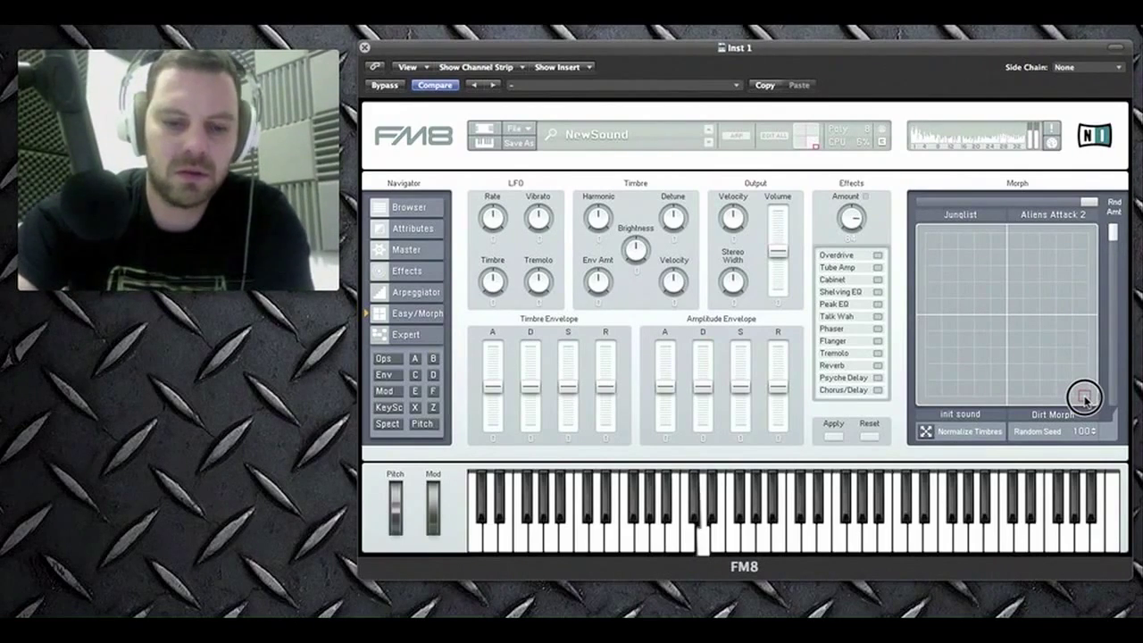
{"action": "left_click_drag", "start_coordinate": [1084, 399], "coordinate": [895, 427]}
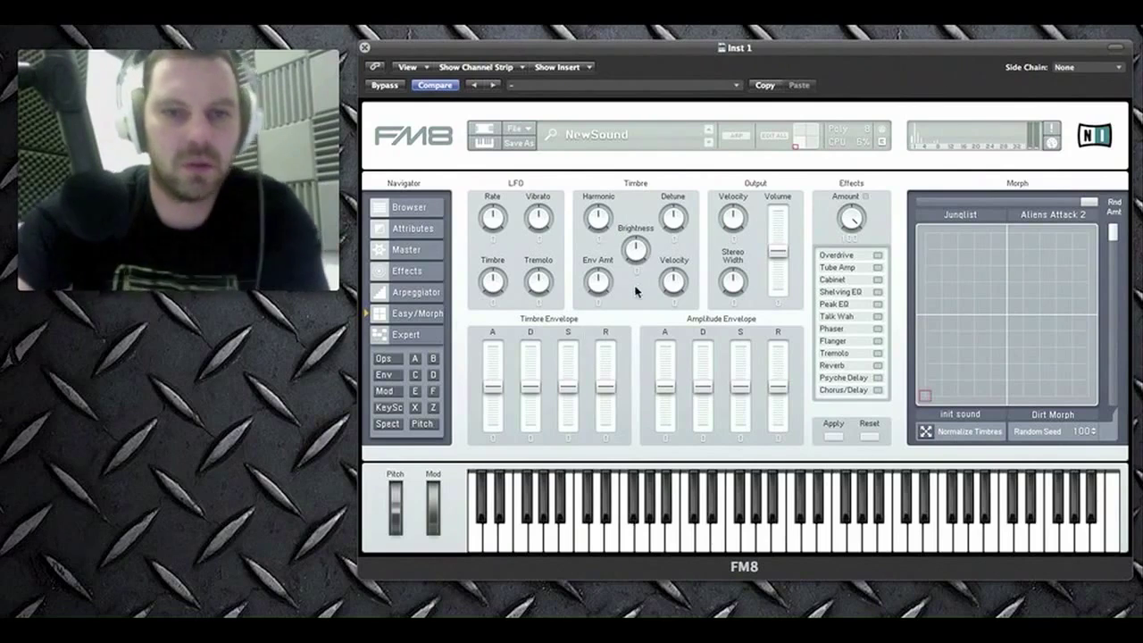
Raise the timbre envelope's attack to 20 and apply the easy edits to the patch
{"action": "left_click_drag", "start_coordinate": [492, 385], "coordinate": [498, 378]}
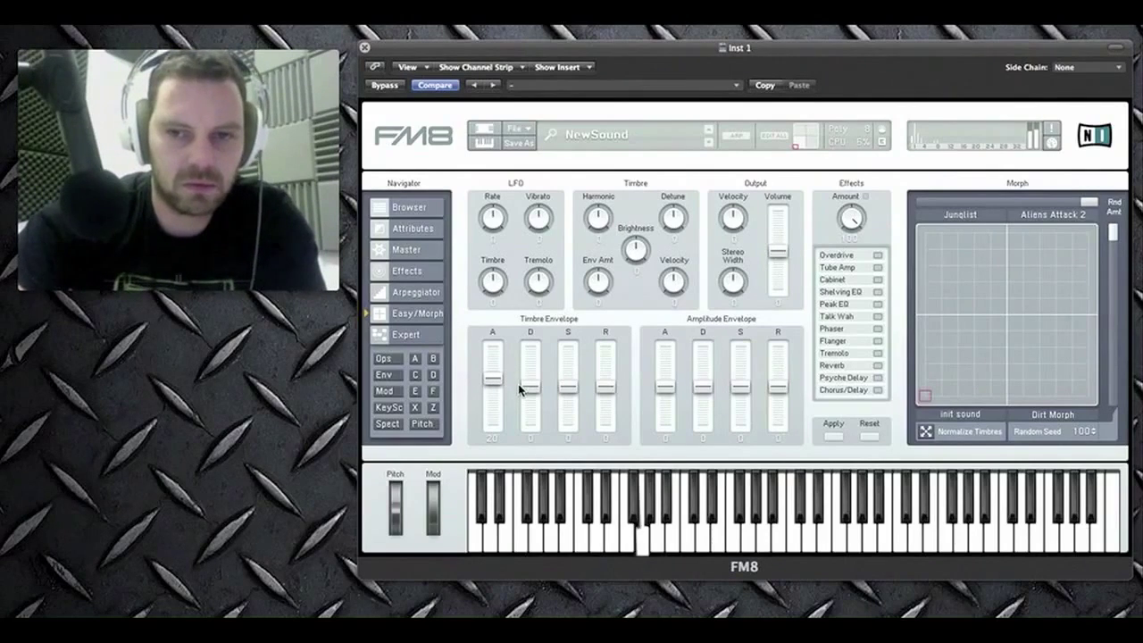
{"action": "left_click", "coordinate": [832, 437]}
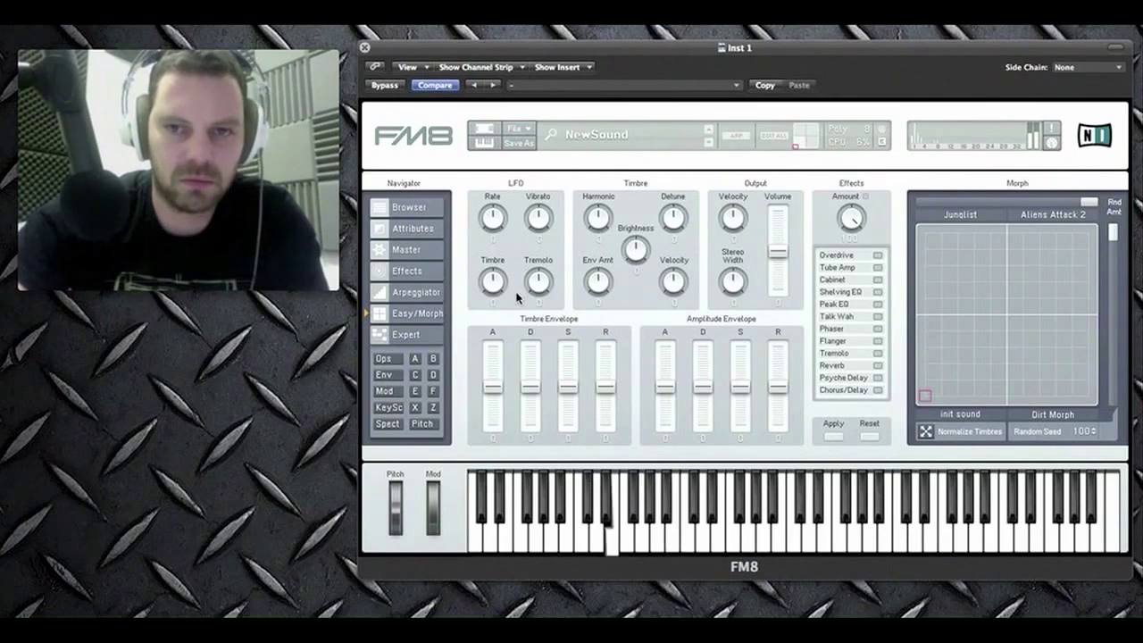
On the Master page, set output volume to 89, unison detune to 24, unison pan to 40, and portamento time to 31
{"action": "left_click", "coordinate": [408, 205]}
{"action": "left_click", "coordinate": [408, 250]}
{"action": "left_click_drag", "start_coordinate": [501, 234], "coordinate": [497, 224]}
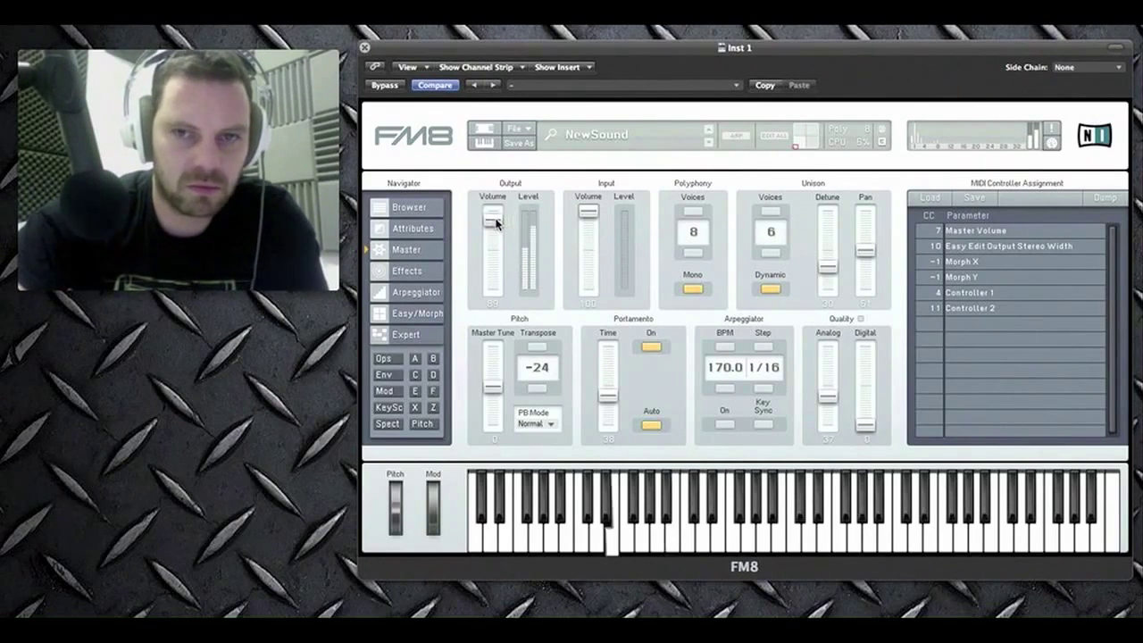
{"action": "left_click_drag", "start_coordinate": [864, 251], "coordinate": [827, 276]}
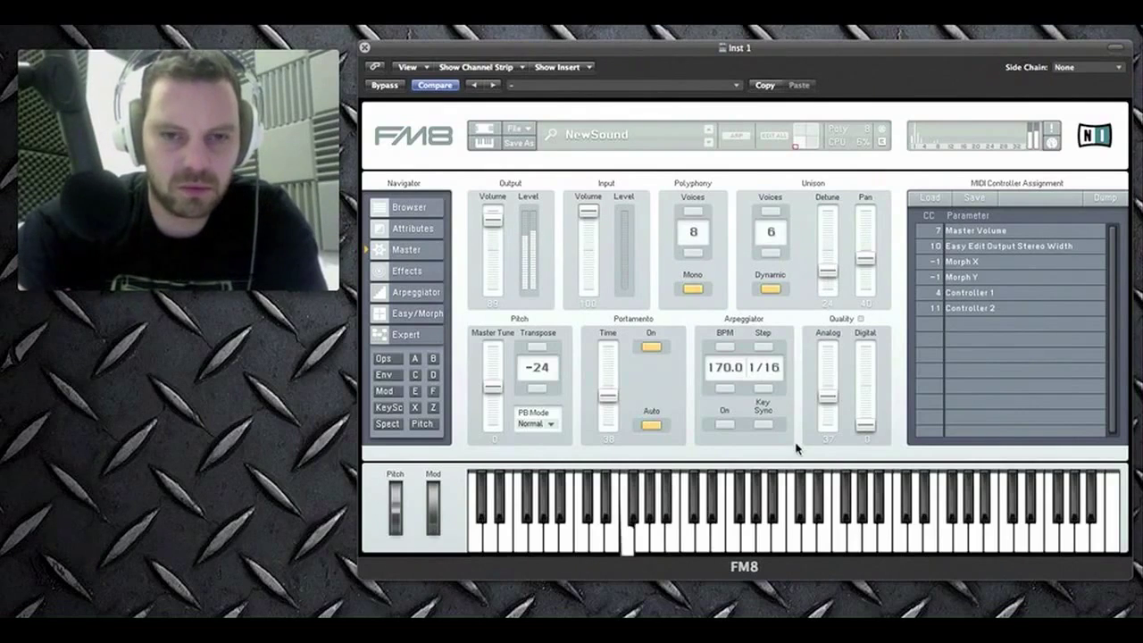
{"action": "left_click_drag", "start_coordinate": [605, 396], "coordinate": [607, 402]}
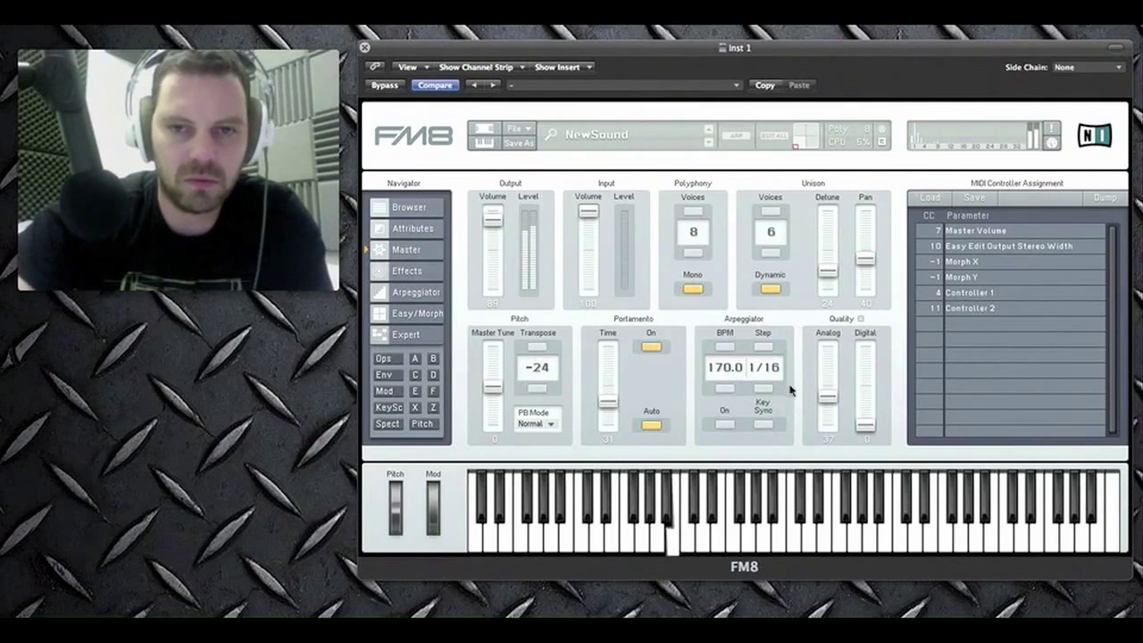
Test the mod wheel on the expert operators page and look over the modulation matrix
{"action": "left_click", "coordinate": [407, 334]}
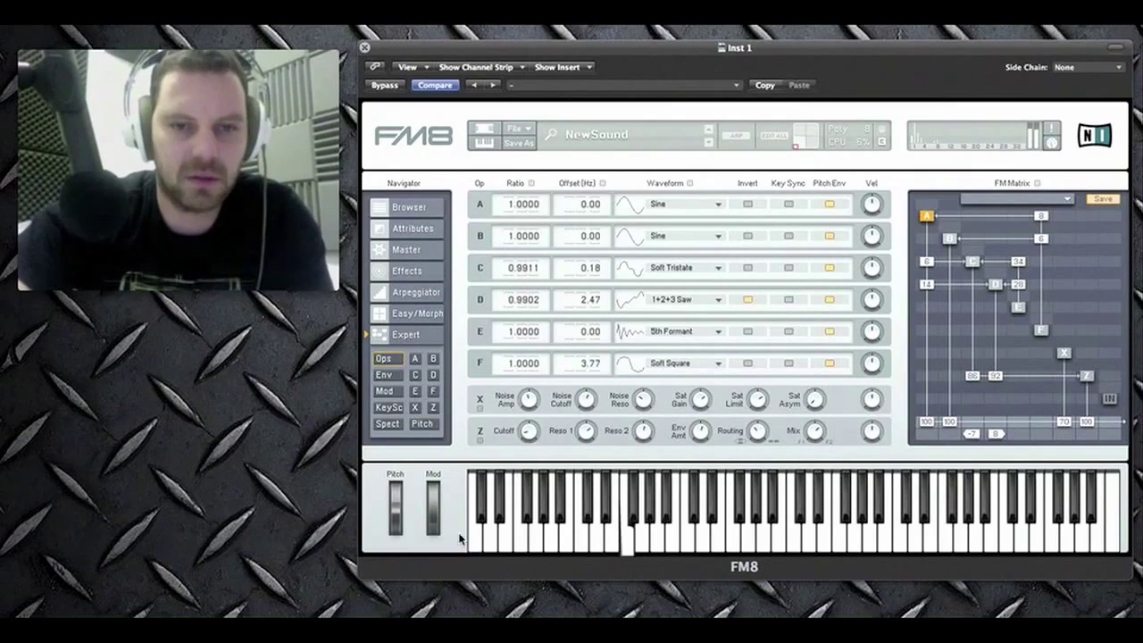
{"action": "left_click_drag", "start_coordinate": [431, 525], "coordinate": [434, 473]}
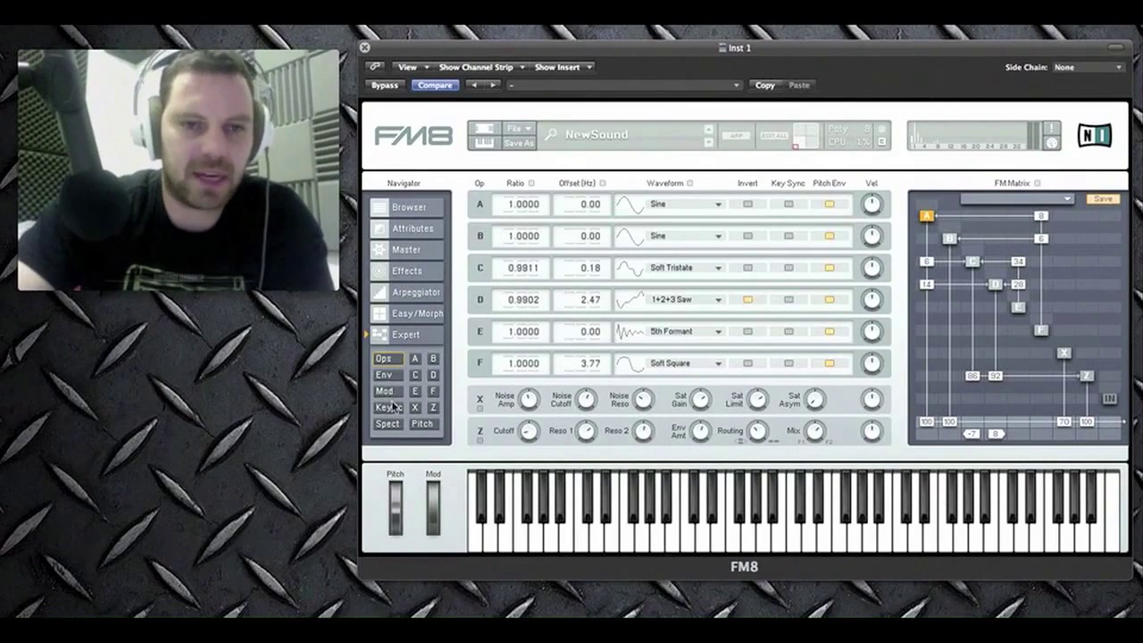
{"action": "left_click", "coordinate": [384, 391]}
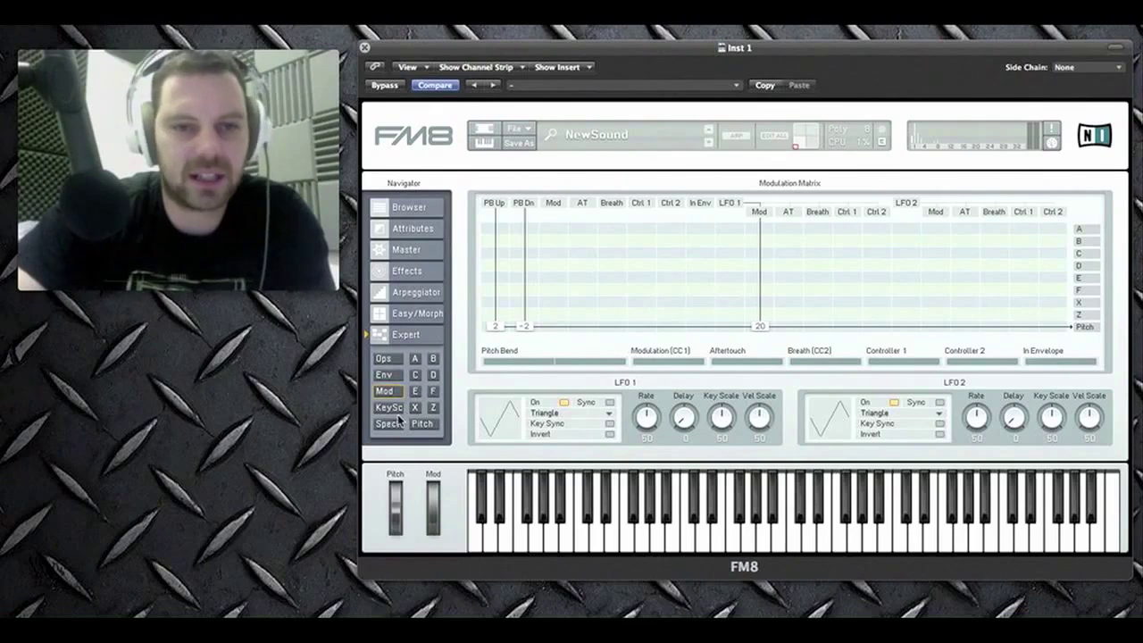
{"action": "left_click", "coordinate": [381, 315]}
{"action": "left_click", "coordinate": [380, 336]}
{"action": "left_click", "coordinate": [383, 359]}
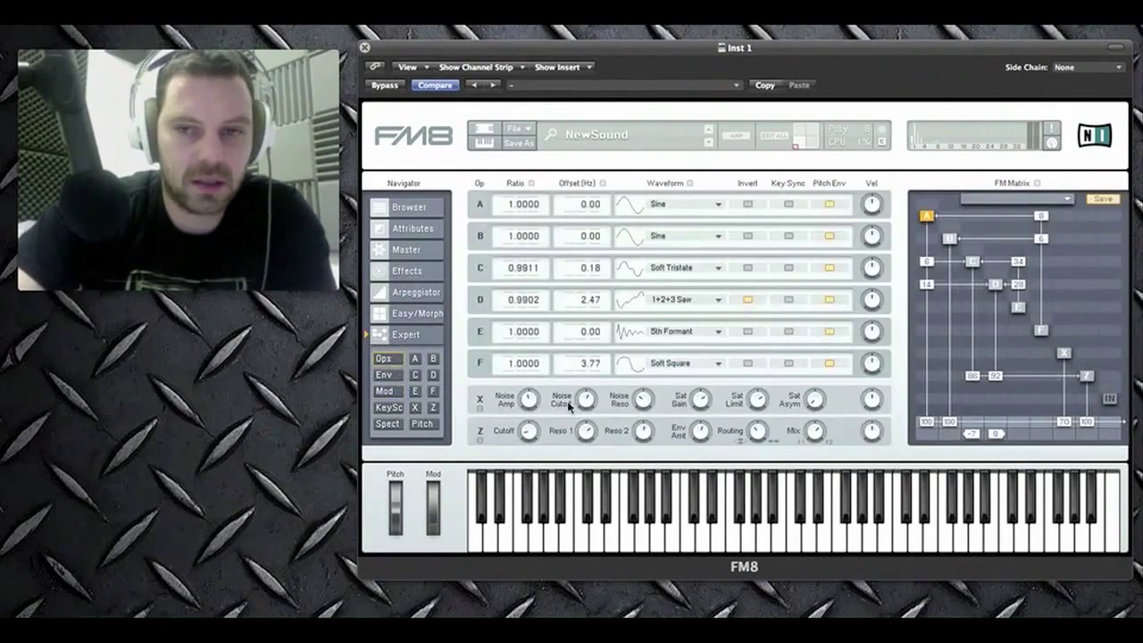
Try LFO 1 amplitude modulation of 100 and -13 on operator Z, and settle on 13
{"action": "left_click", "coordinate": [1083, 377]}
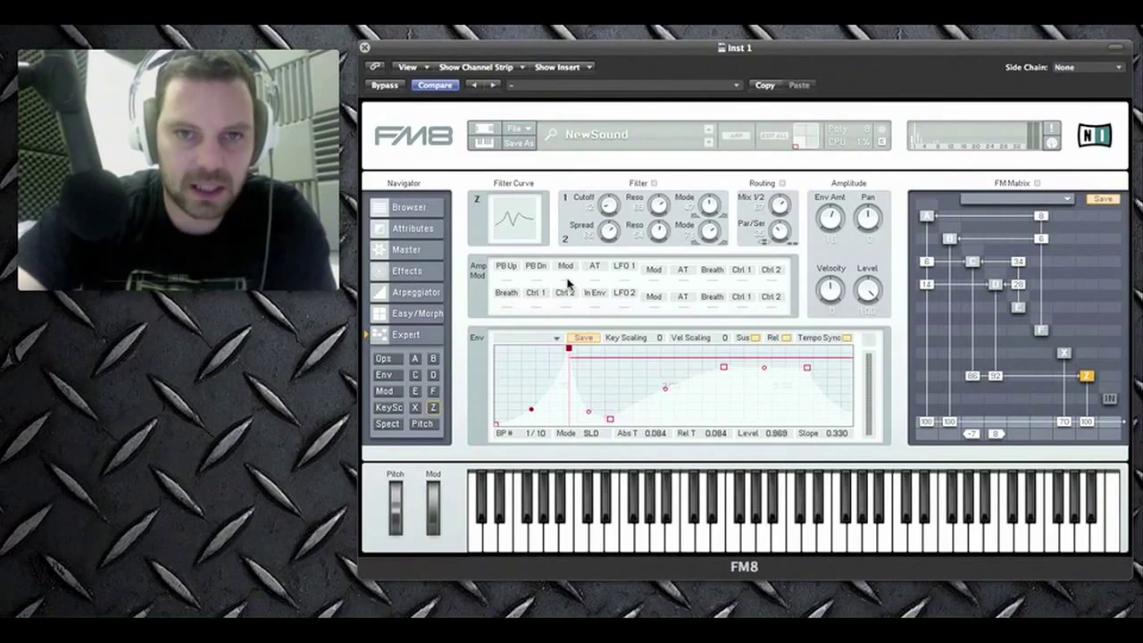
{"action": "left_click_drag", "start_coordinate": [625, 284], "coordinate": [610, 116]}
{"action": "left_click", "coordinate": [672, 540]}
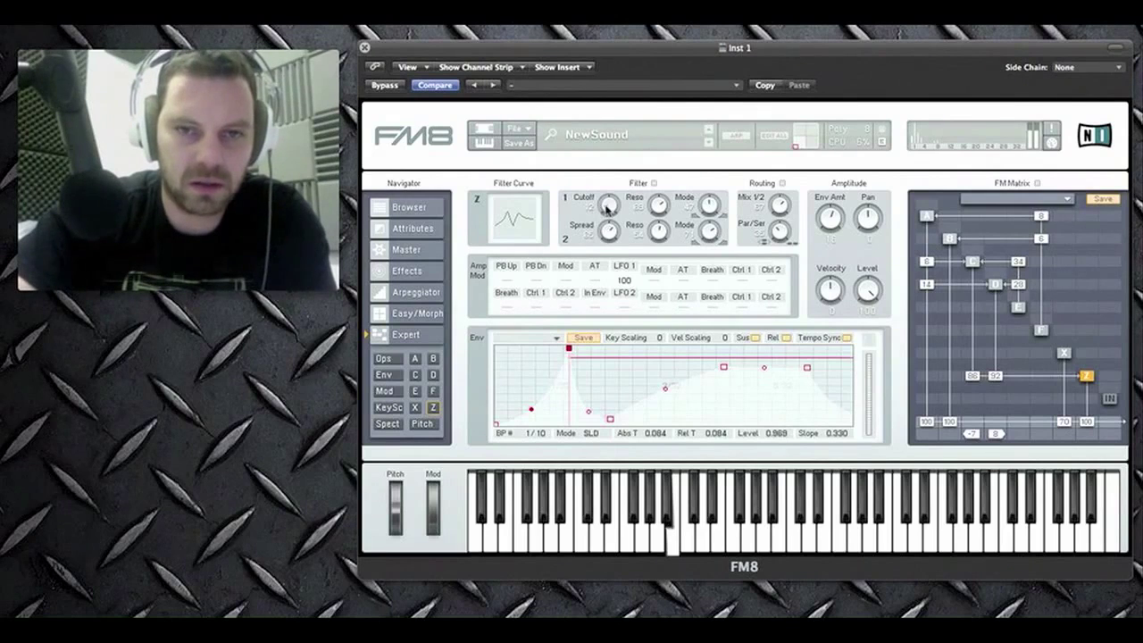
{"action": "left_click_drag", "start_coordinate": [629, 285], "coordinate": [624, 642]}
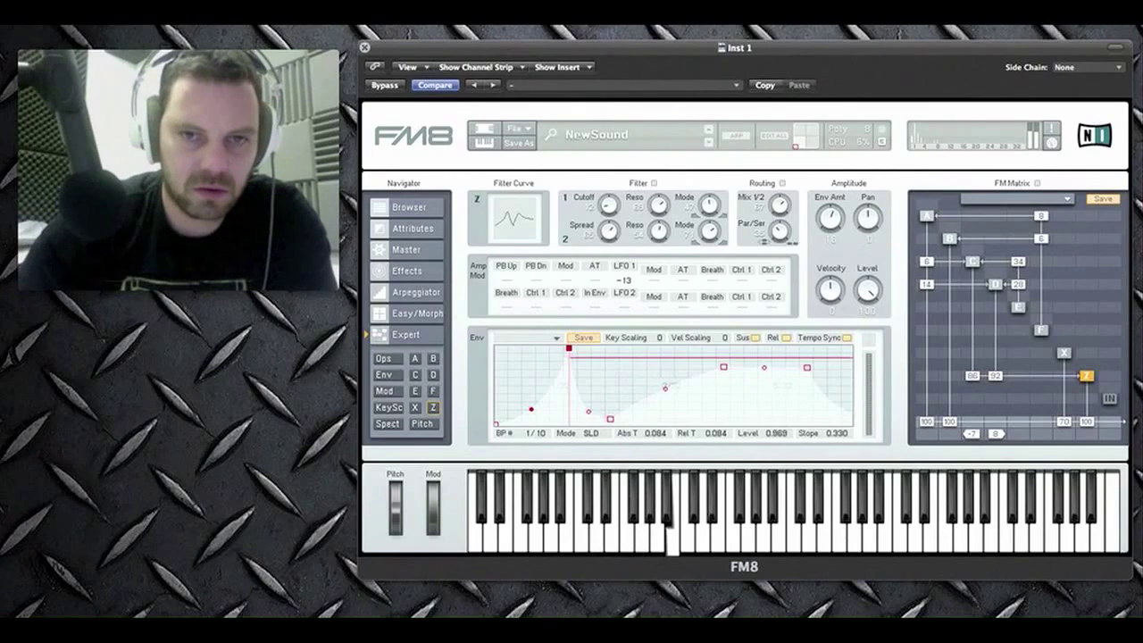
{"action": "left_click_drag", "start_coordinate": [627, 280], "coordinate": [625, 169]}
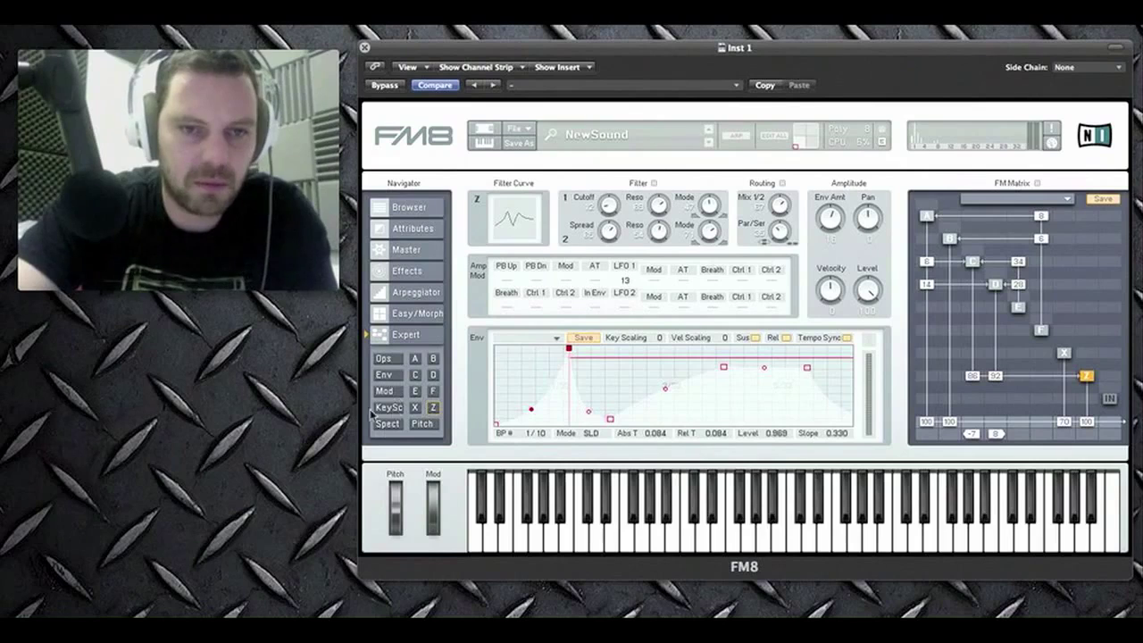
In the modulation matrix, set LFO 1's amount on operator Z to -31, its rate to 18, and switch on its sync
{"action": "left_click", "coordinate": [384, 391]}
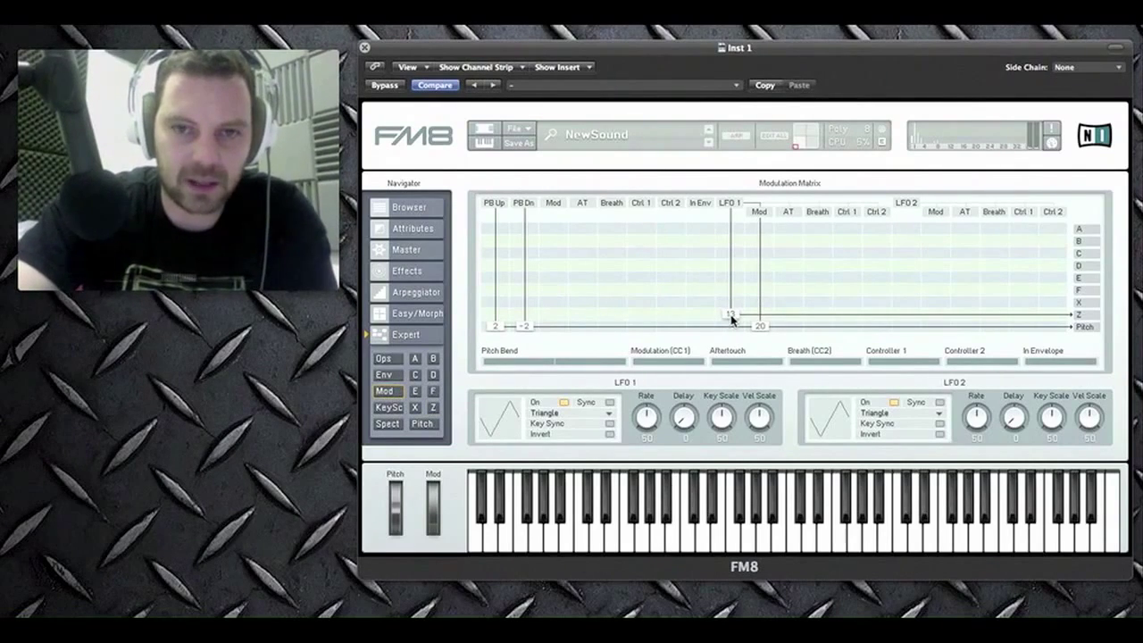
{"action": "left_click_drag", "start_coordinate": [731, 318], "coordinate": [728, 337]}
{"action": "mouse_move", "coordinate": [650, 418]}
{"action": "left_mouse_down"}
{"action": "mouse_move", "coordinate": [645, 434]}
{"action": "mouse_move", "coordinate": [643, 420]}
{"action": "left_mouse_up"}
Choose the Soft Tristate waveform for LFO 1 and set its modulation amount on operator Z to -66
{"action": "mouse_move", "coordinate": [500, 418]}
{"action": "left_mouse_down"}
{"action": "mouse_move", "coordinate": [502, 386]}
{"action": "mouse_move", "coordinate": [500, 443]}
{"action": "mouse_move", "coordinate": [496, 413]}
{"action": "left_mouse_up"}
{"action": "left_click", "coordinate": [612, 416]}
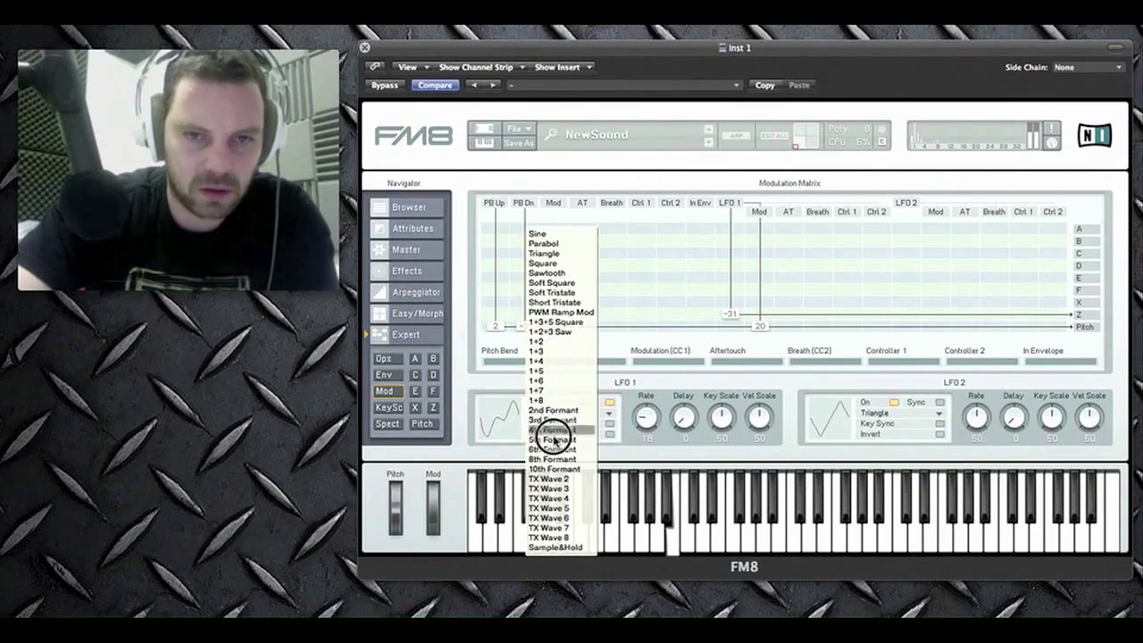
{"action": "left_click", "coordinate": [551, 293]}
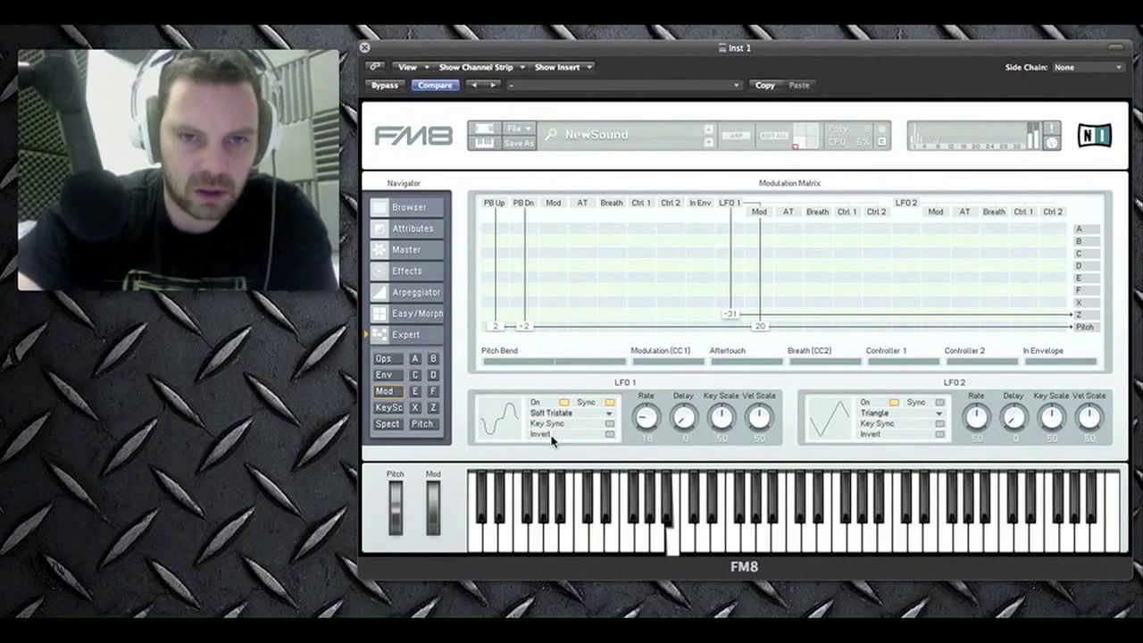
{"action": "left_click_drag", "start_coordinate": [732, 314], "coordinate": [737, 325]}
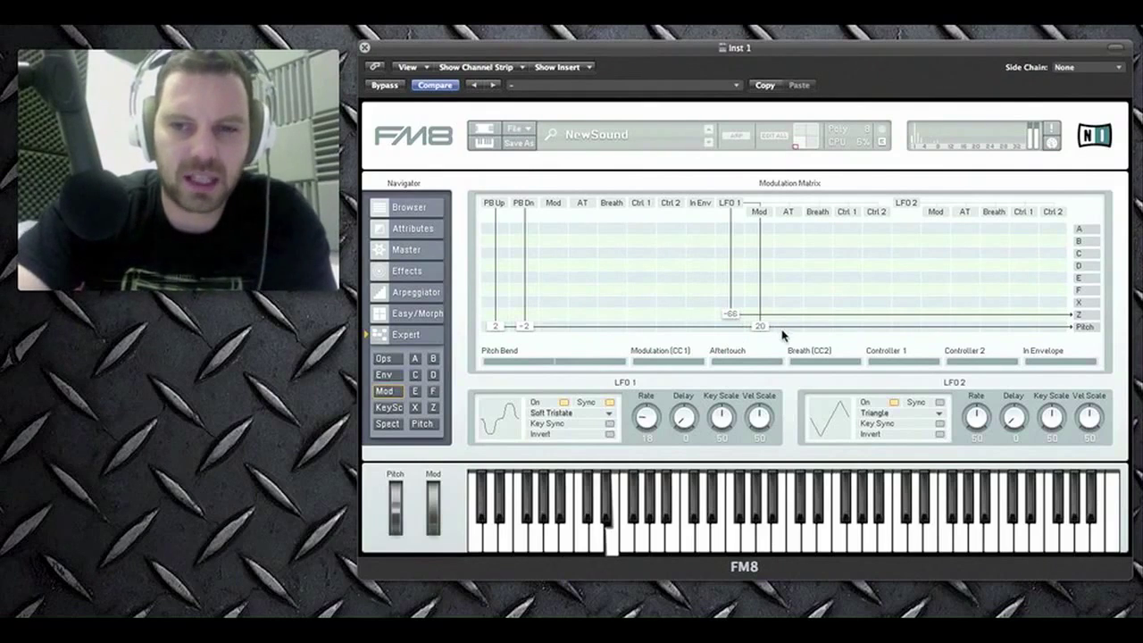
{"action": "left_click", "coordinate": [407, 270]}
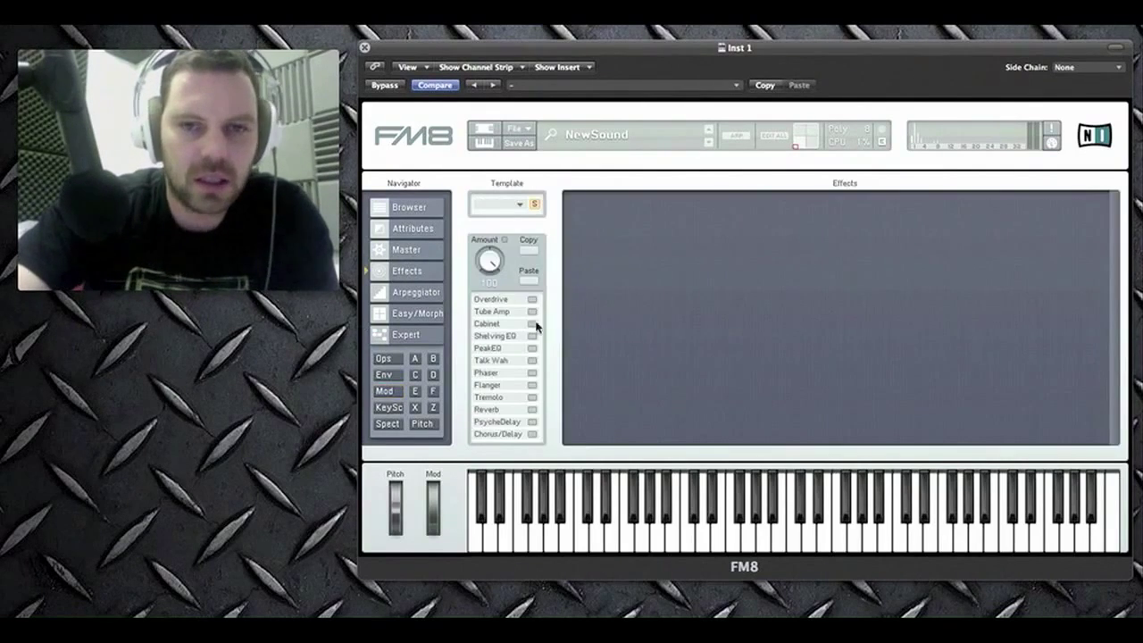
{"action": "left_click", "coordinate": [407, 249]}
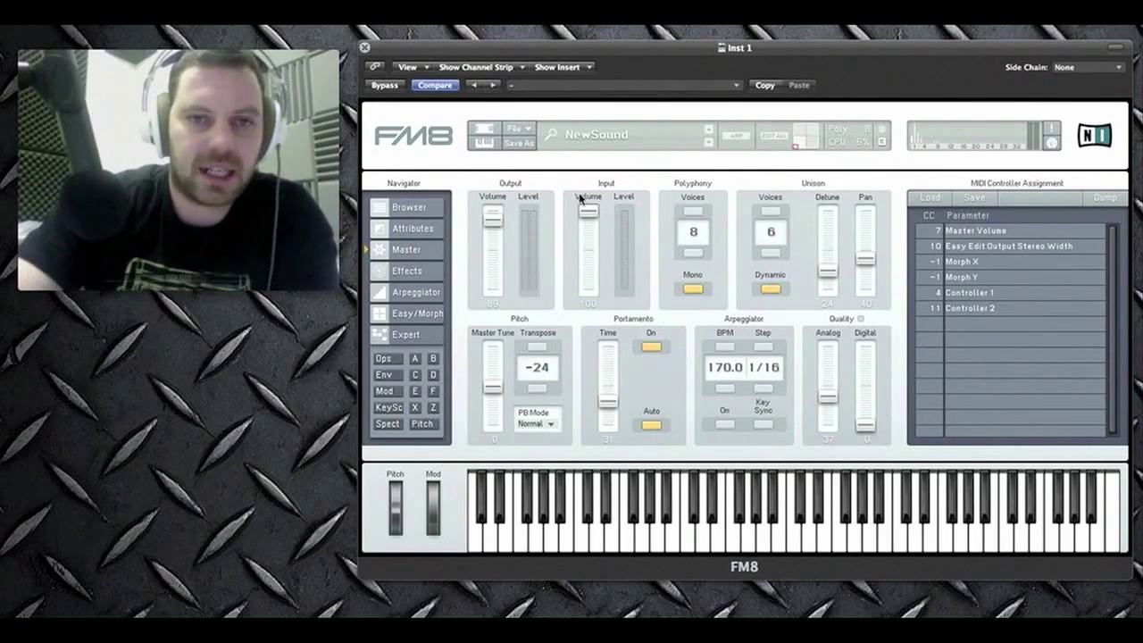
Save the patch to the Desktop as TUTORIAL 101.ksd
{"action": "left_click", "coordinate": [517, 142]}
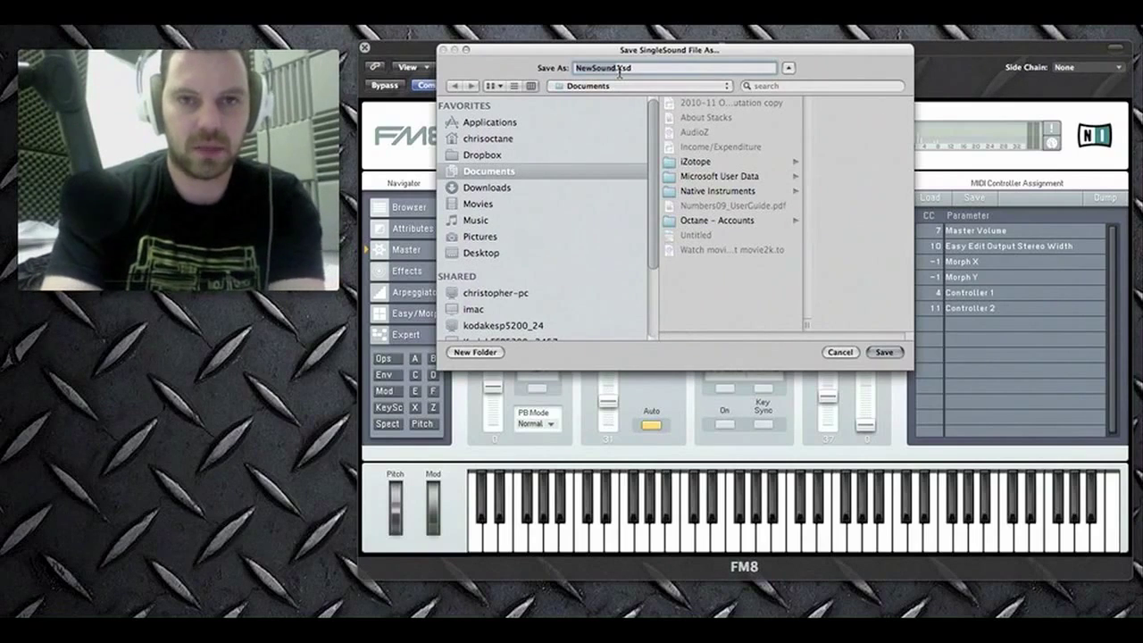
{"action": "type", "text": "TUTOR"}
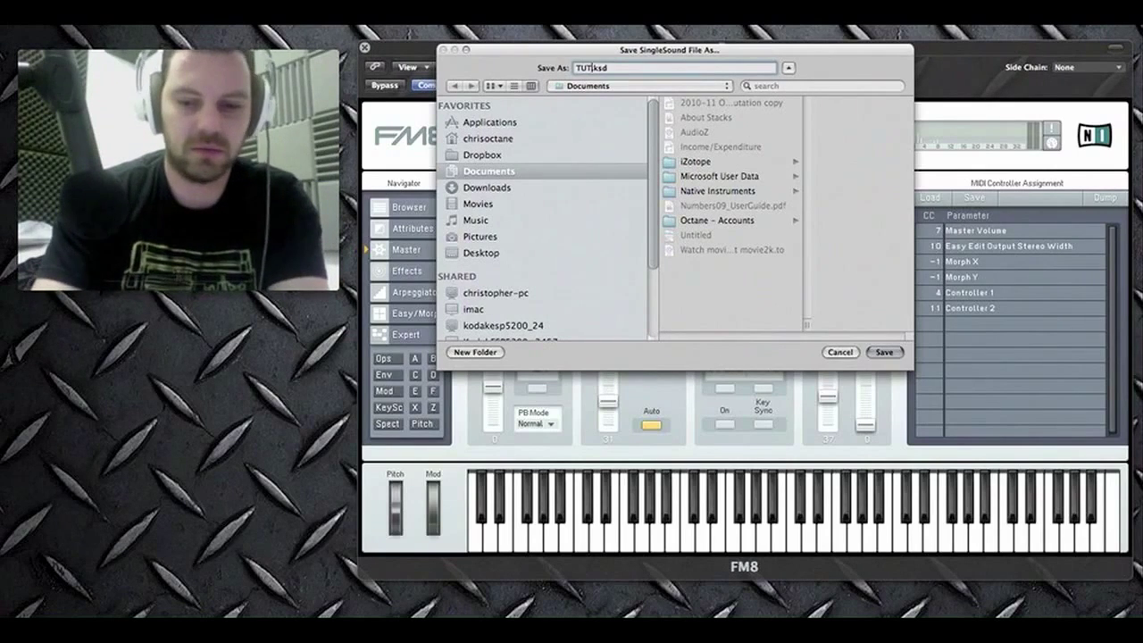
{"action": "type", "text": "IAL 101"}
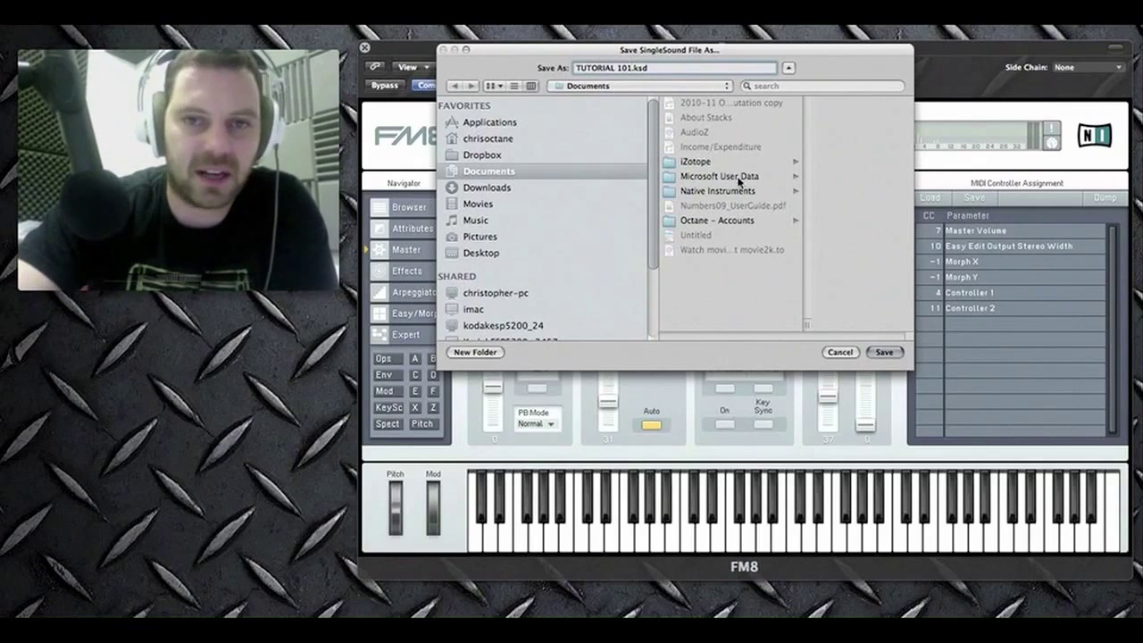
{"action": "left_click", "coordinate": [586, 82]}
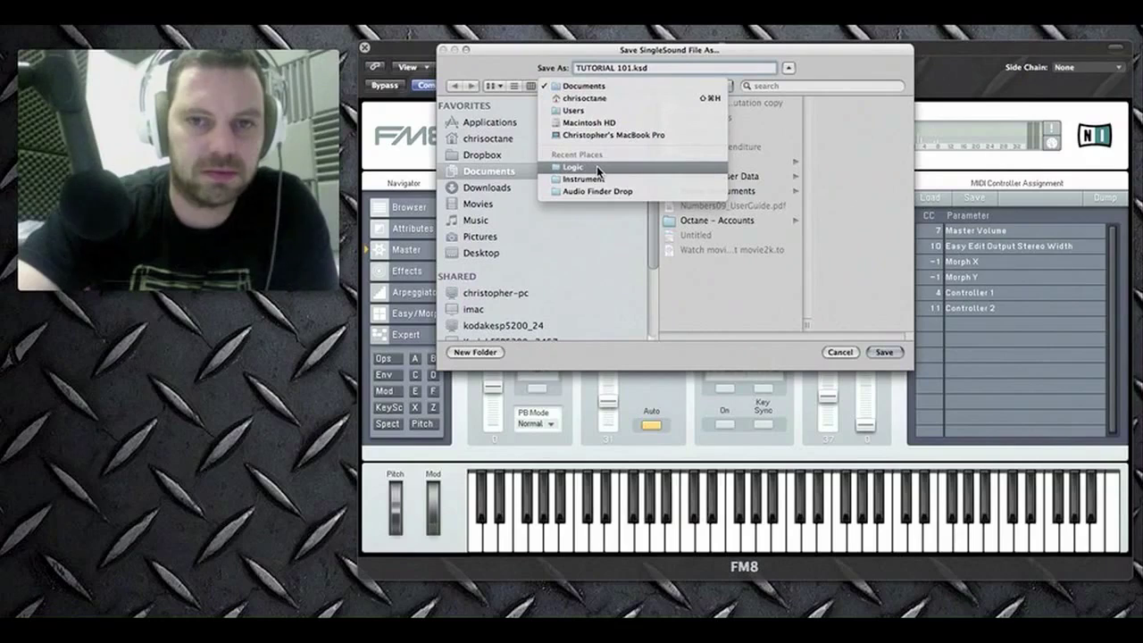
{"action": "left_click", "coordinate": [731, 308]}
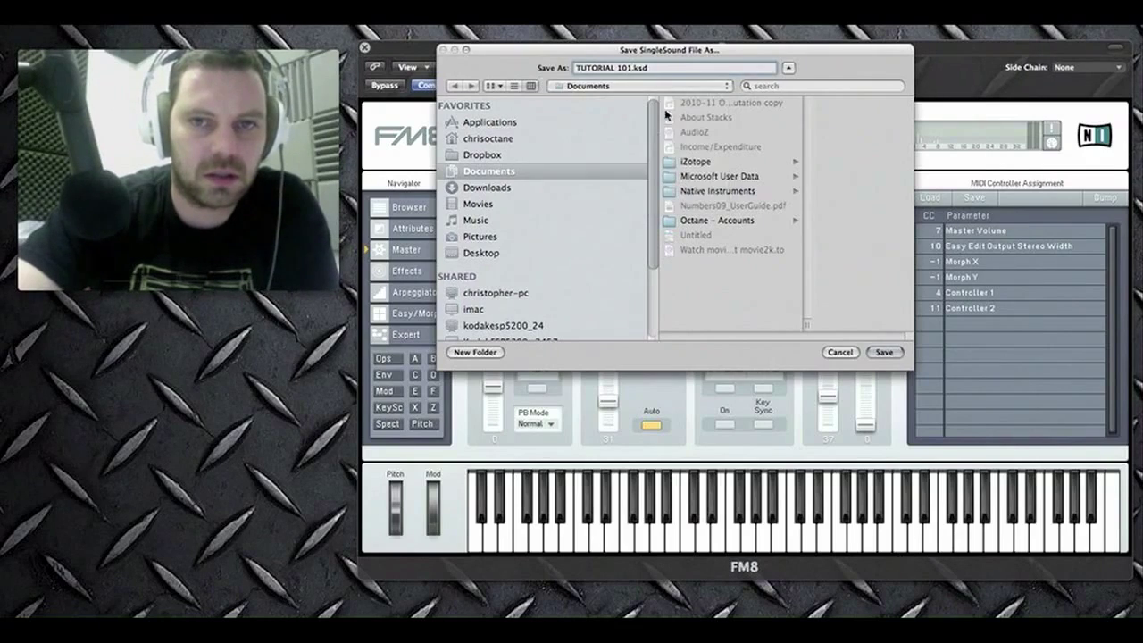
{"action": "left_click_drag", "start_coordinate": [654, 52], "coordinate": [254, 416]}
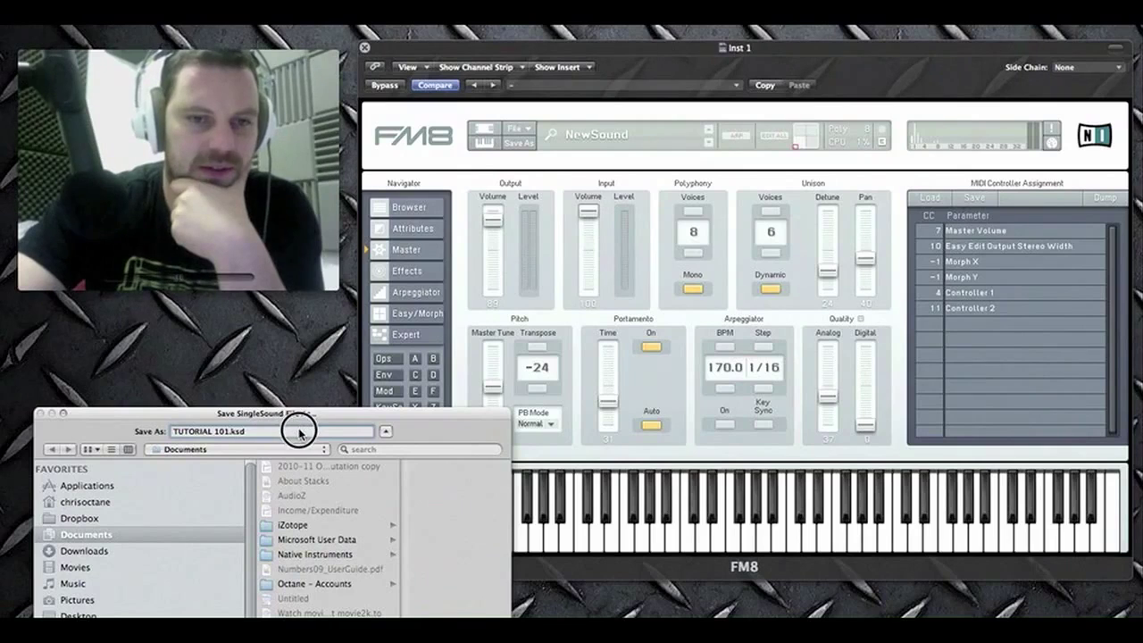
{"action": "left_click_drag", "start_coordinate": [309, 415], "coordinate": [367, 429]}
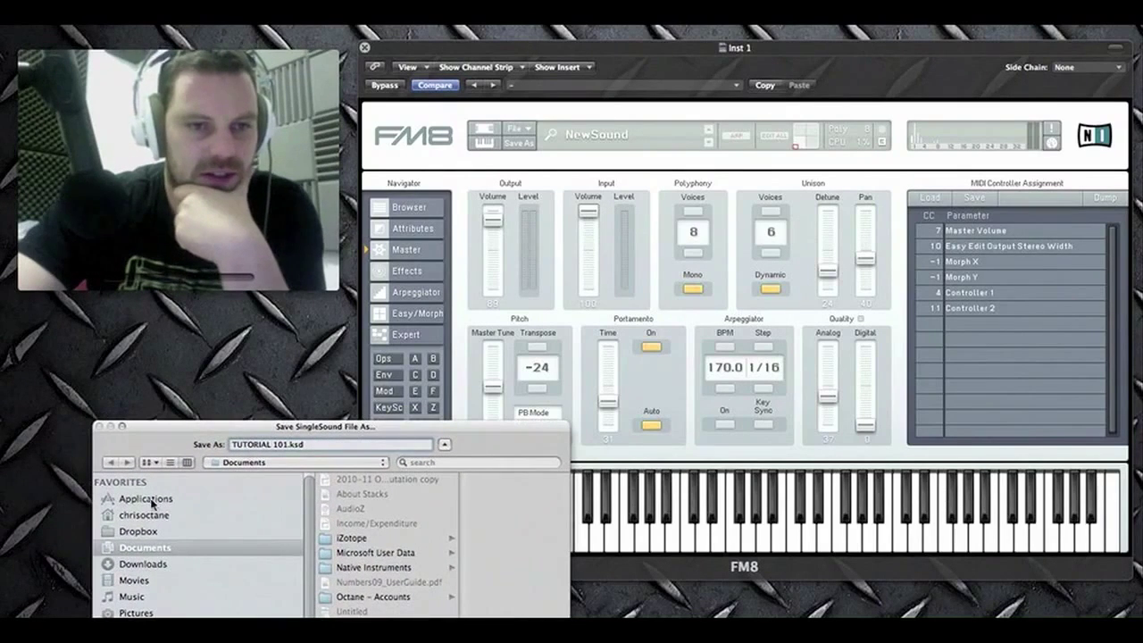
{"action": "left_click", "coordinate": [143, 612]}
{"action": "left_click", "coordinate": [147, 627]}
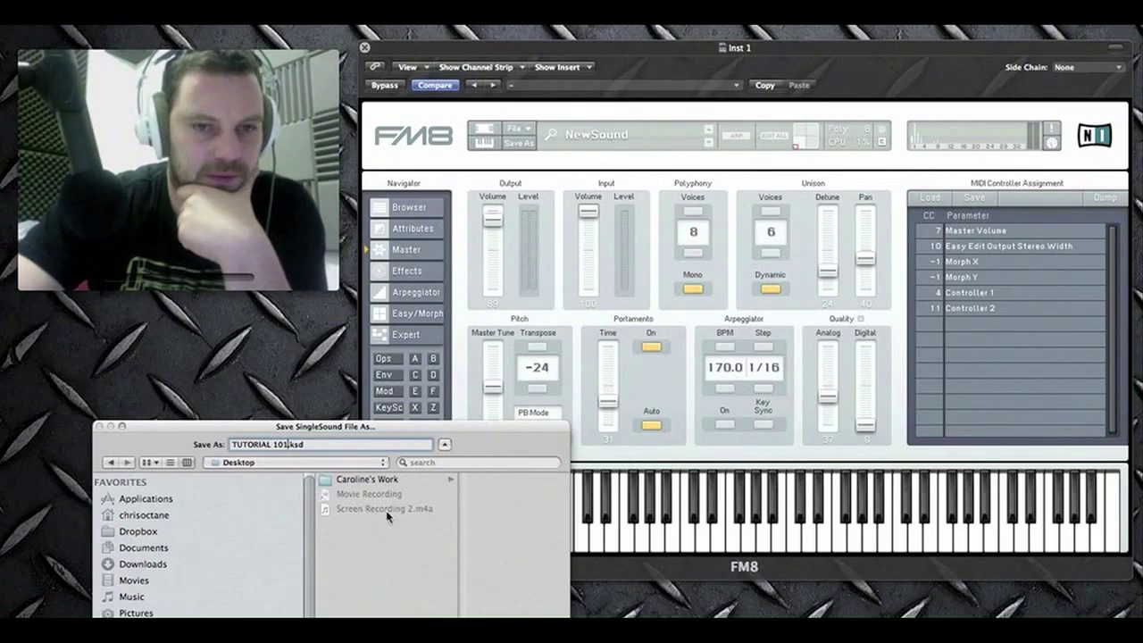
{"action": "key", "text": "Return"}
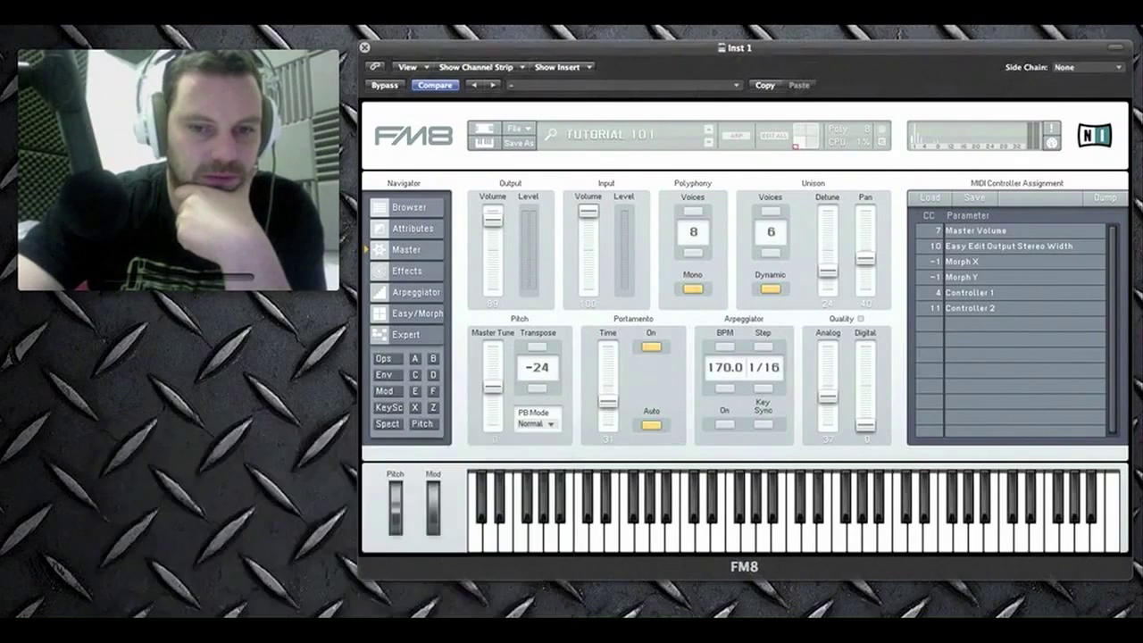
Look over the saved patch's arpeggiator, Easy/Morph and modulation matrix pages
{"action": "left_click_drag", "start_coordinate": [795, 45], "coordinate": [793, 45]}
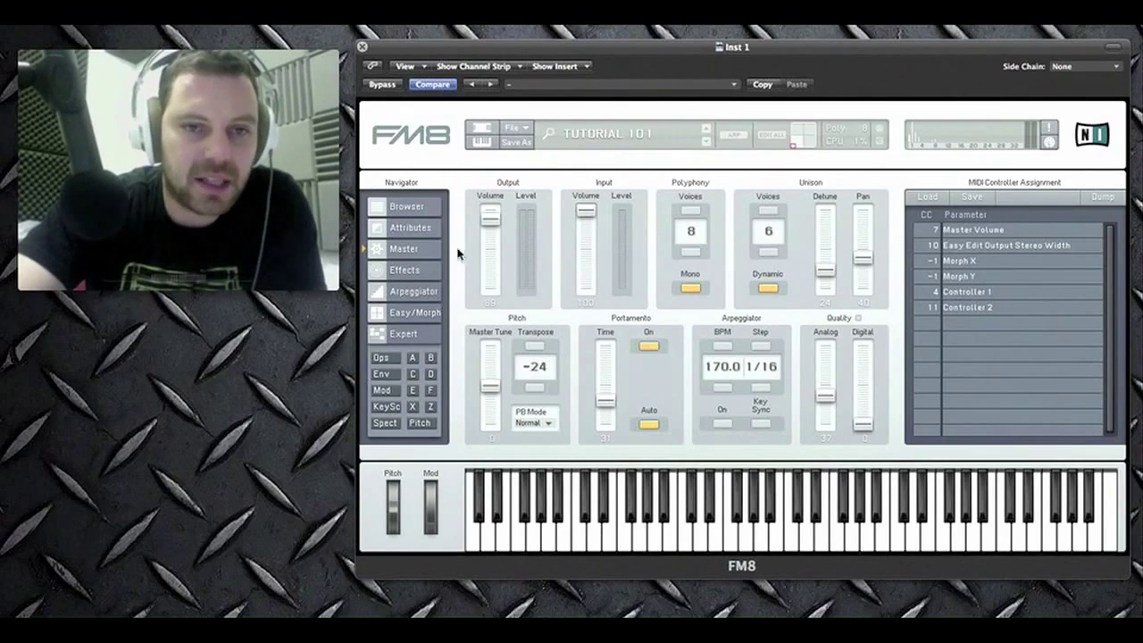
{"action": "left_click", "coordinate": [416, 294]}
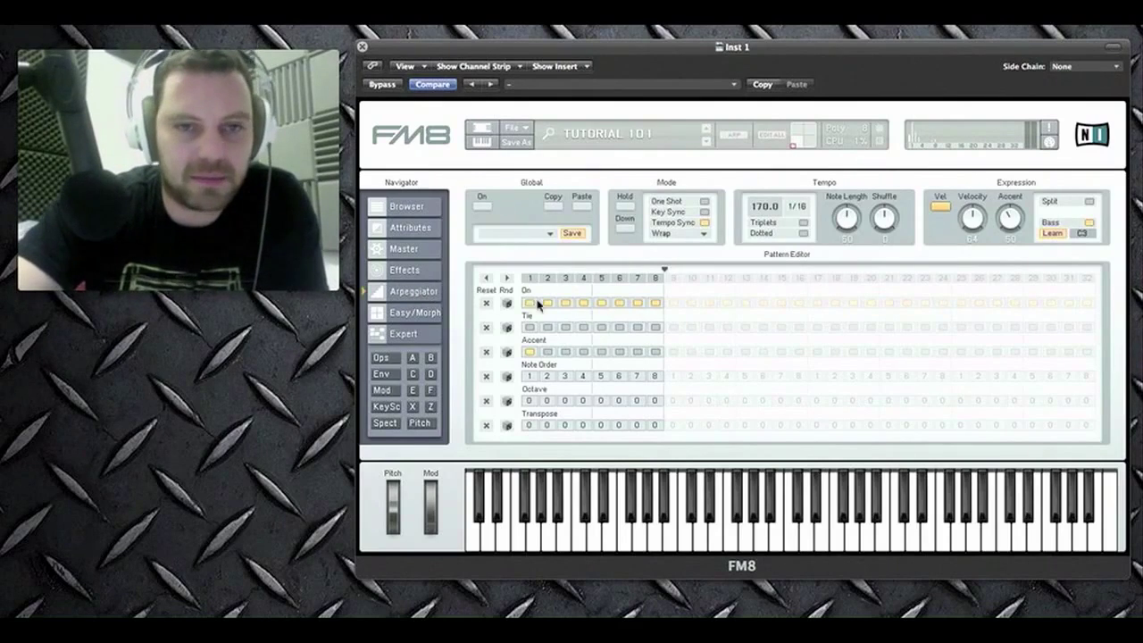
{"action": "left_click", "coordinate": [416, 311]}
{"action": "mouse_move", "coordinate": [920, 406]}
{"action": "left_mouse_down"}
{"action": "mouse_move", "coordinate": [976, 313]}
{"action": "mouse_move", "coordinate": [923, 413]}
{"action": "left_mouse_up"}
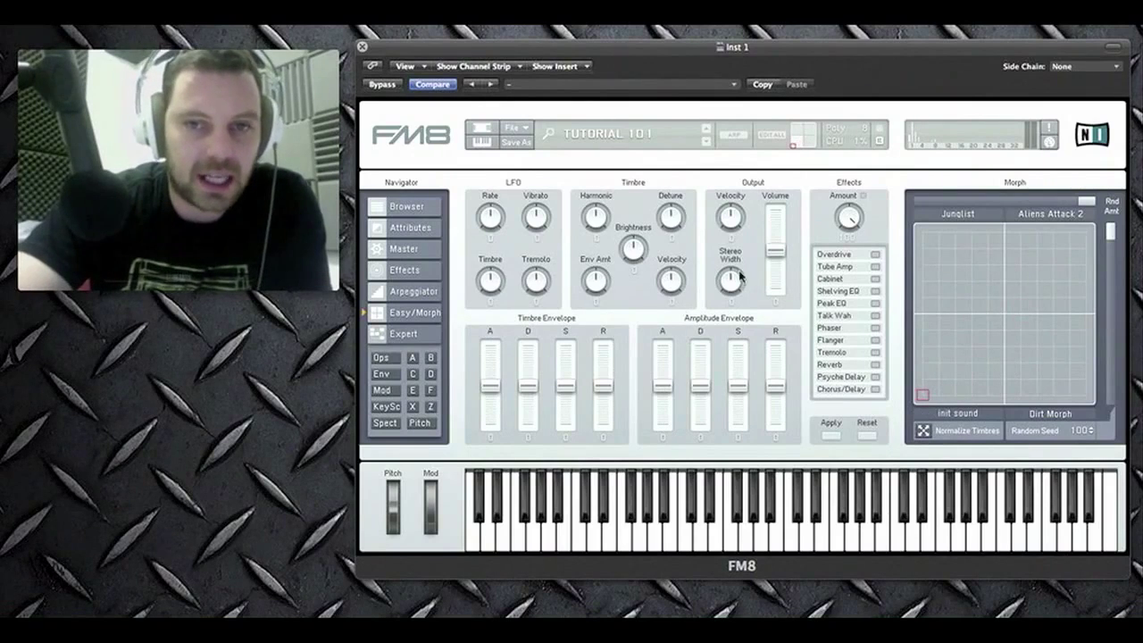
{"action": "left_click", "coordinate": [397, 334]}
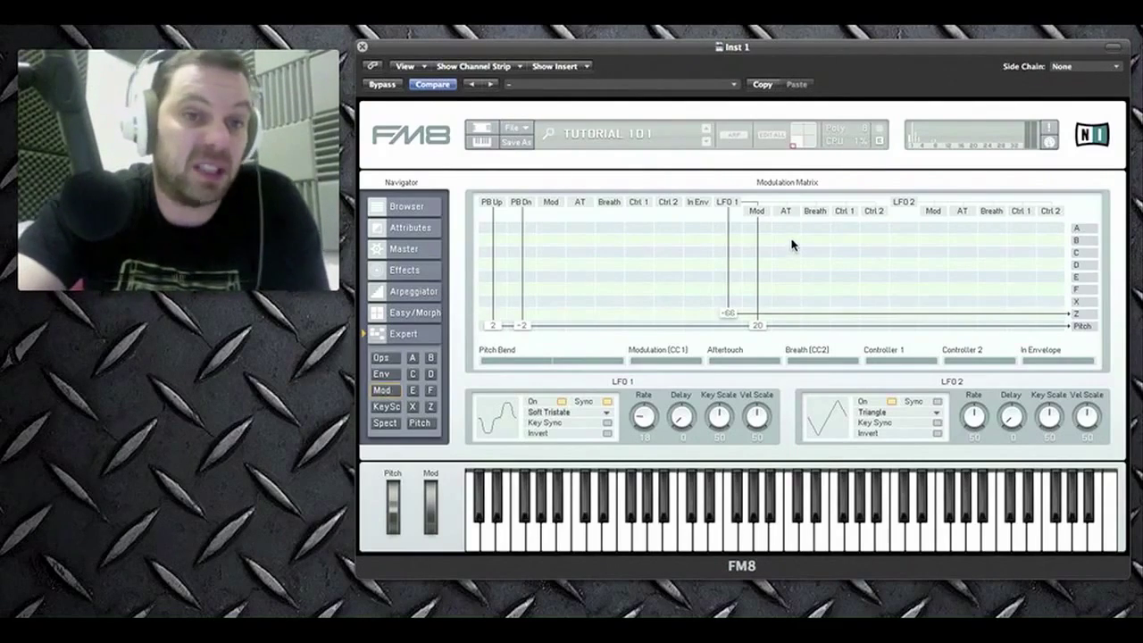
{"action": "left_click_drag", "start_coordinate": [736, 54], "coordinate": [747, 44]}
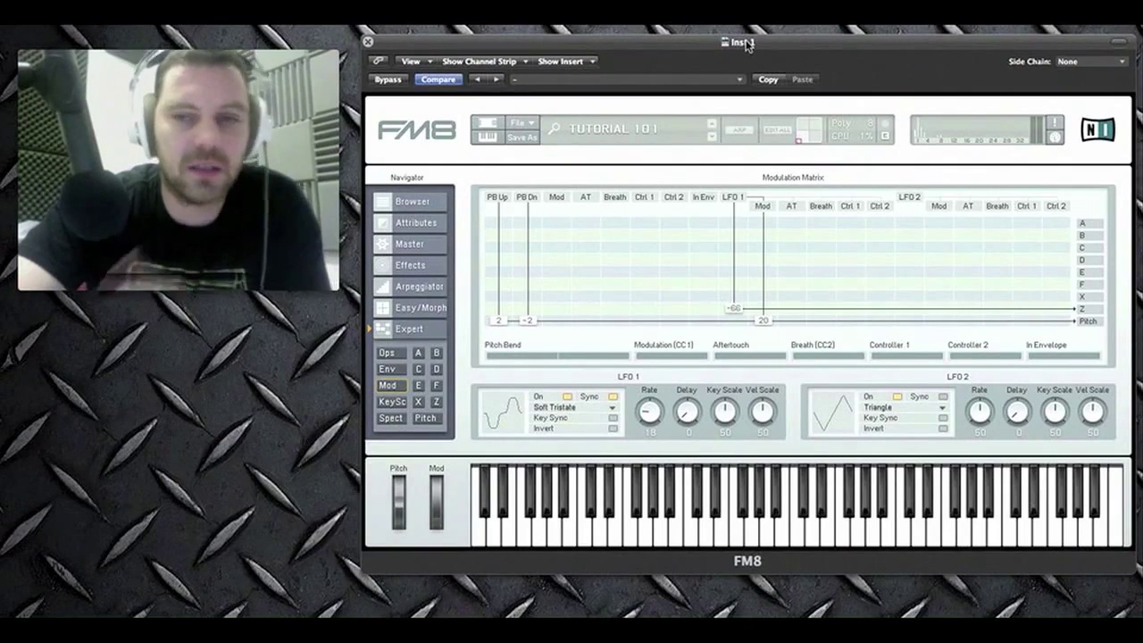